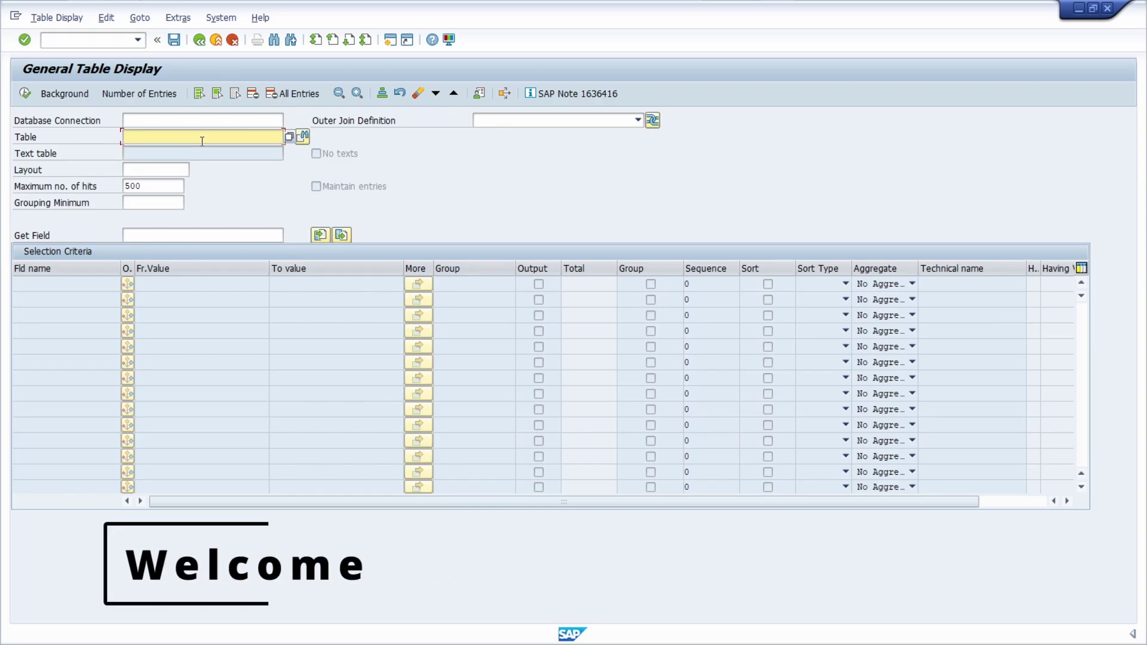
# Enter transaction code SE16H and load table EKKO for selection.
pyautogui.hotkey('ctrl', '/')
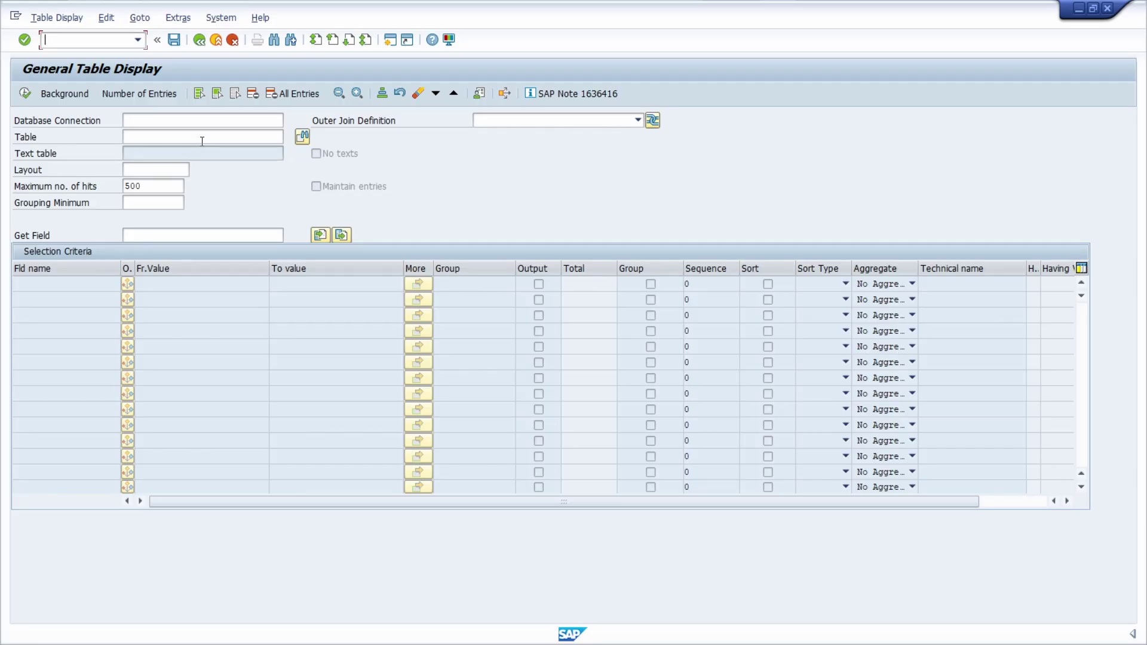
pyautogui.write('SE16H')
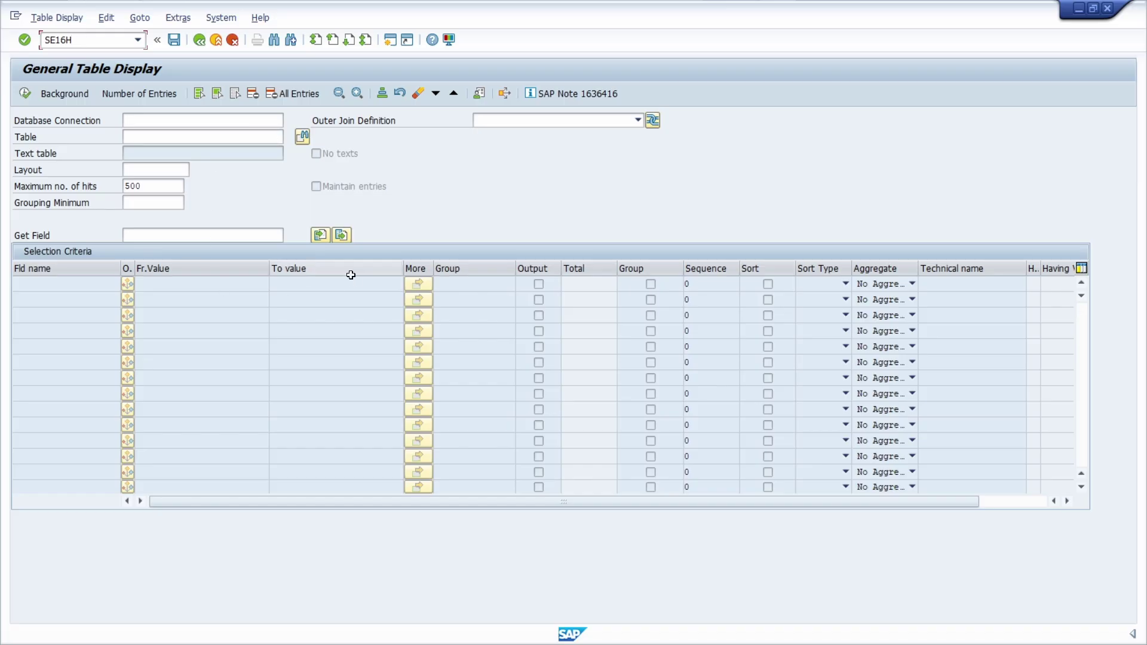
pyautogui.click(173, 137)
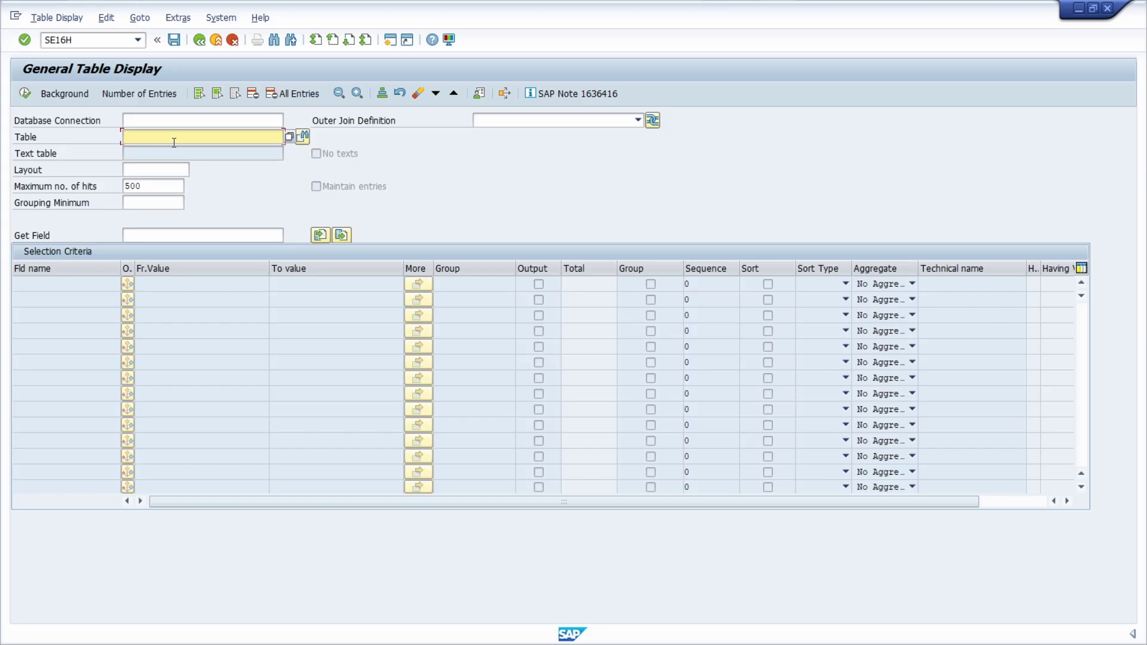
pyautogui.write('ekko')
pyautogui.press('Return')
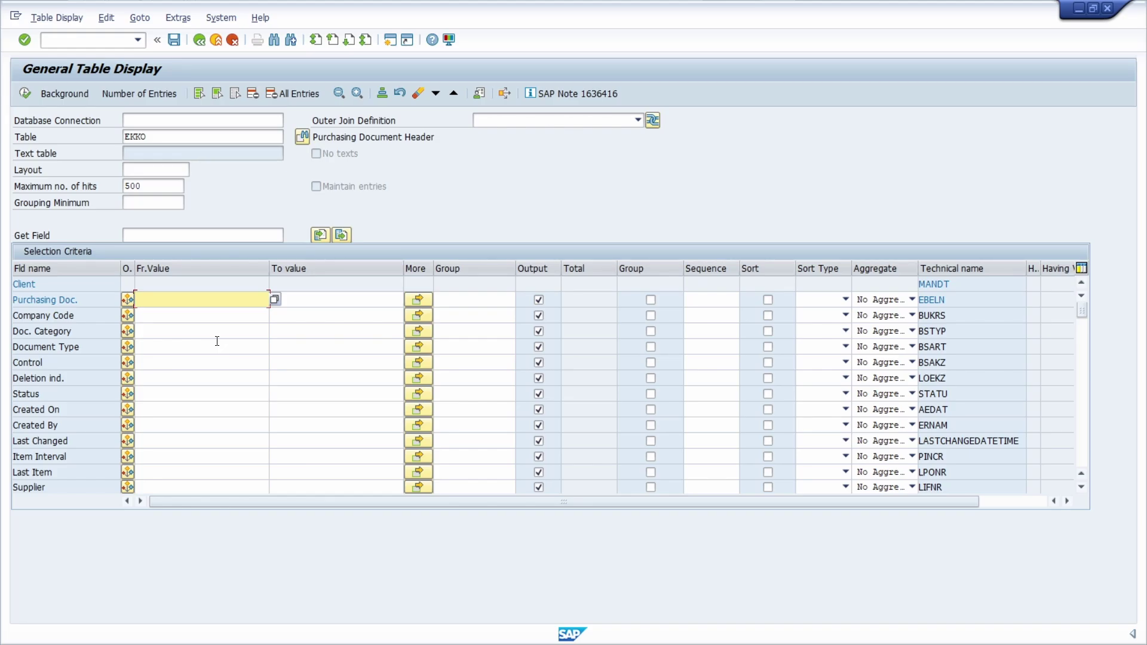
# Display the entries of table EKKO, check the number of hits and return to the selection screen.
pyautogui.click(24, 93)
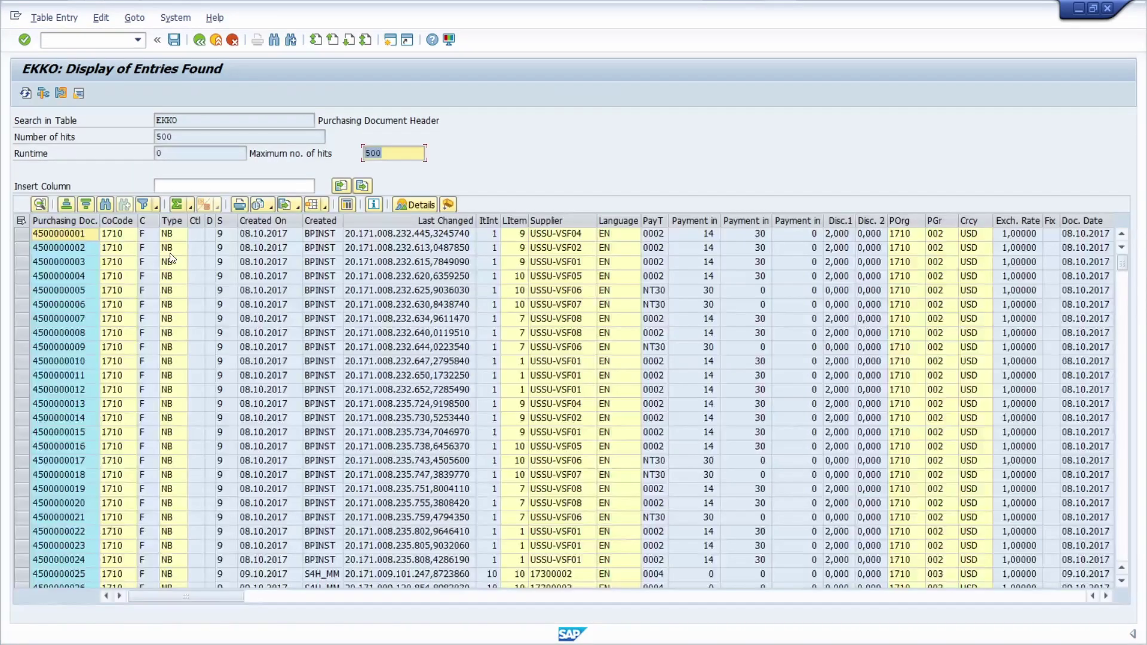
pyautogui.moveTo(176, 137); pyautogui.dragTo(101, 138)
pyautogui.click(189, 138)
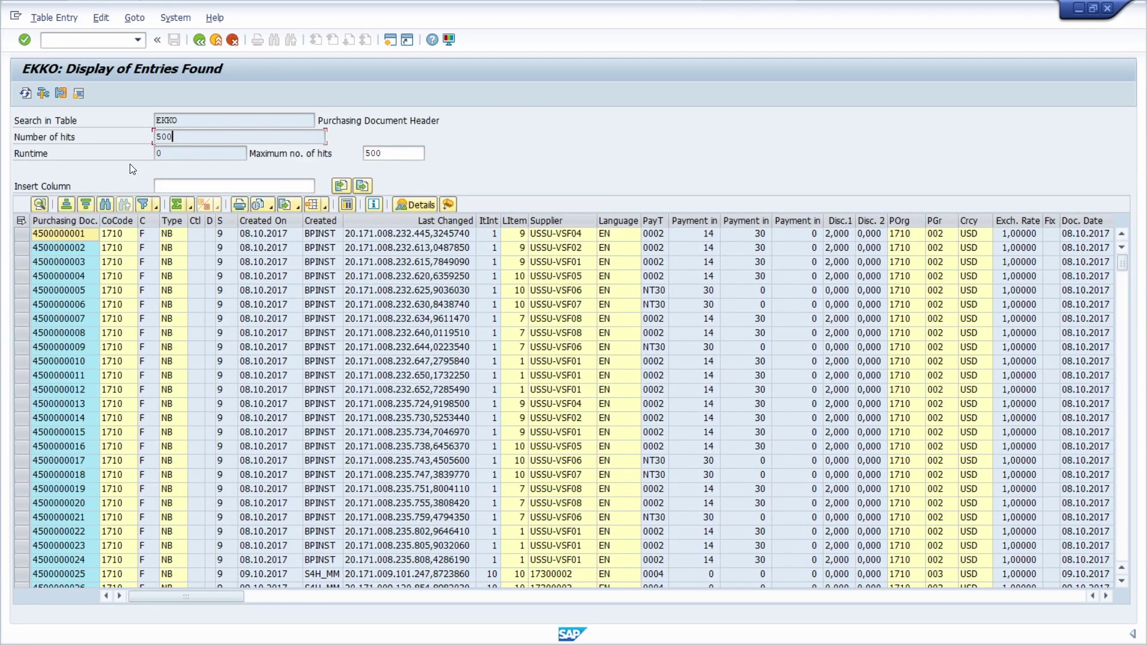
pyautogui.click(199, 40)
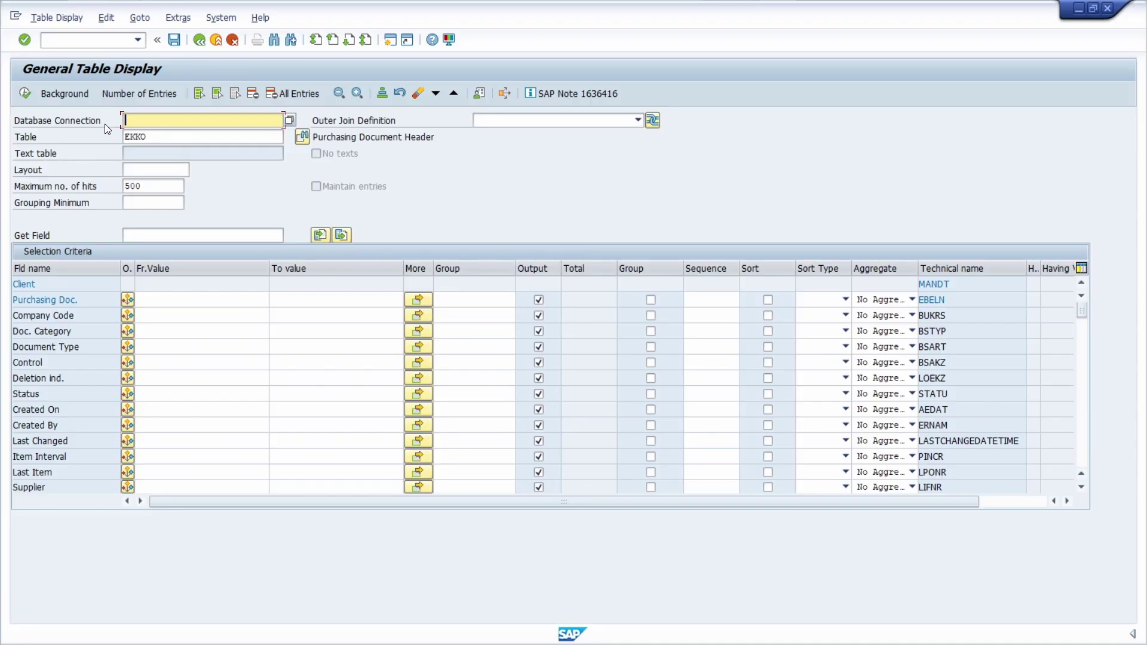
# Enter transaction code SE16N in the command field and replace it with SE16H without running it.
pyautogui.click(71, 41)
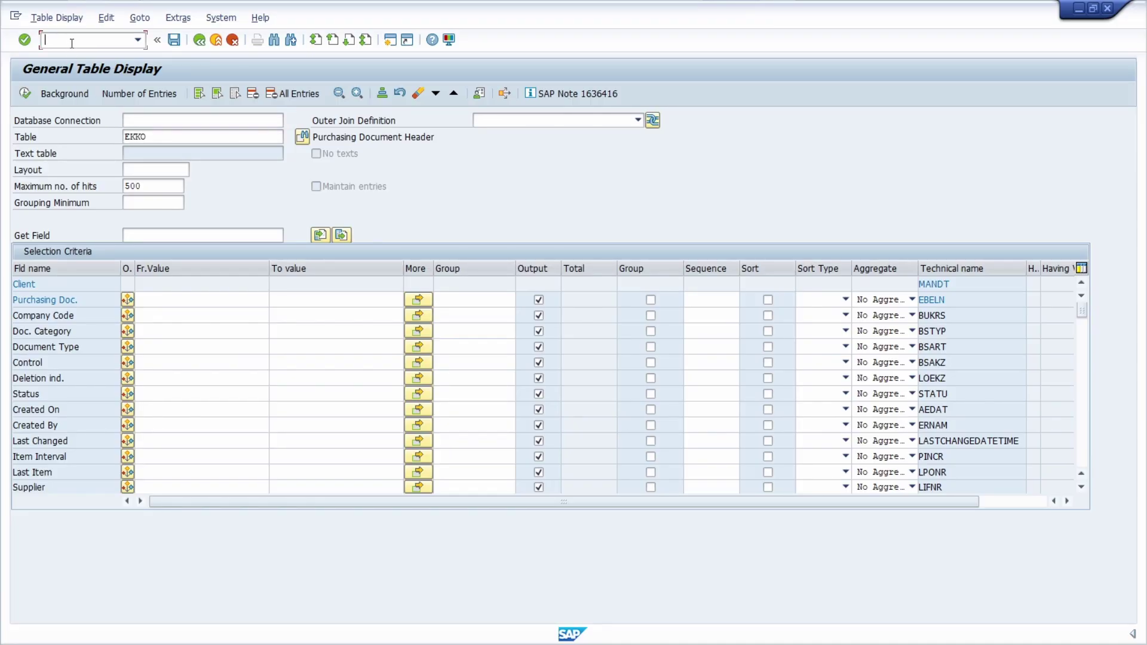
pyautogui.write('SE16N')
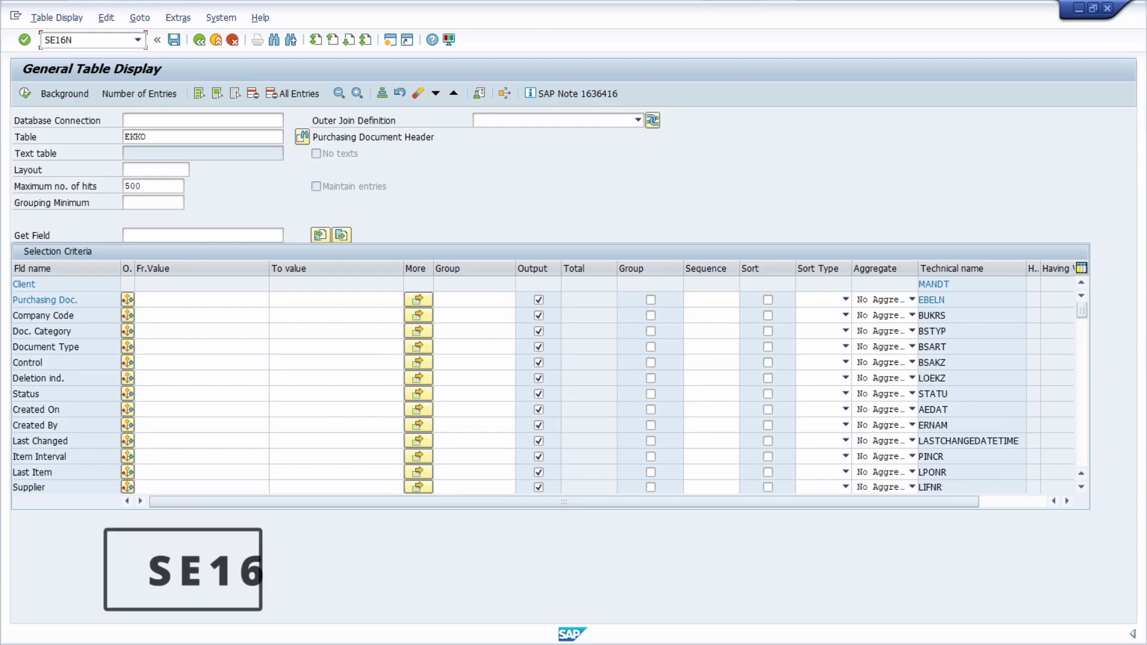
pyautogui.press('BackSpace')
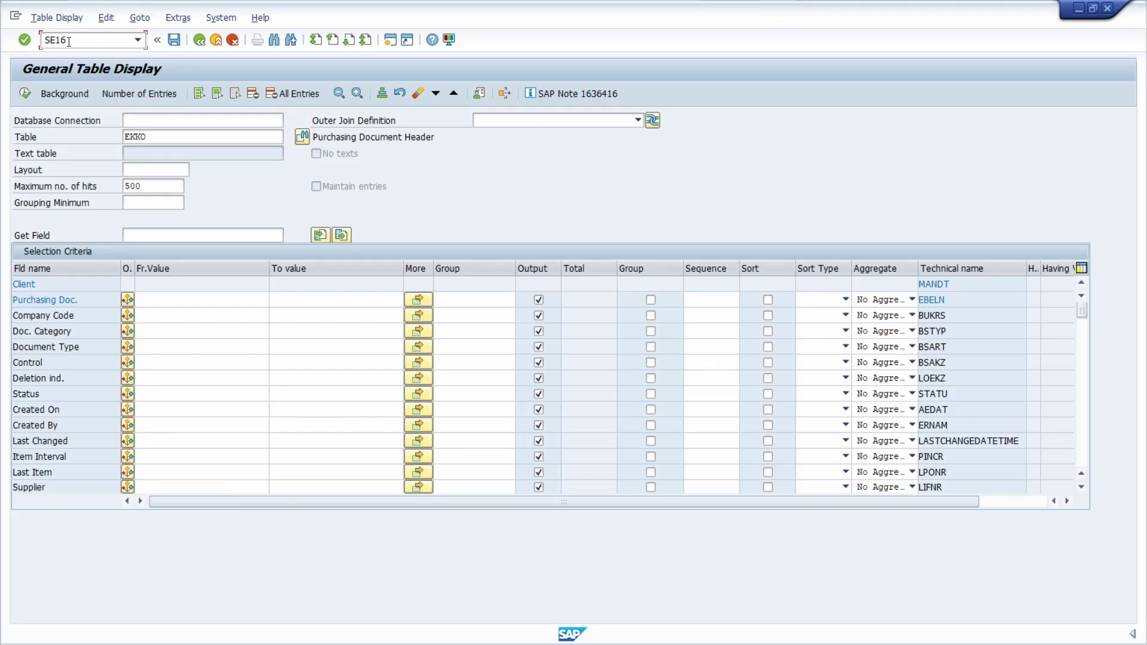
pyautogui.write('H')
pyautogui.click(142, 119)
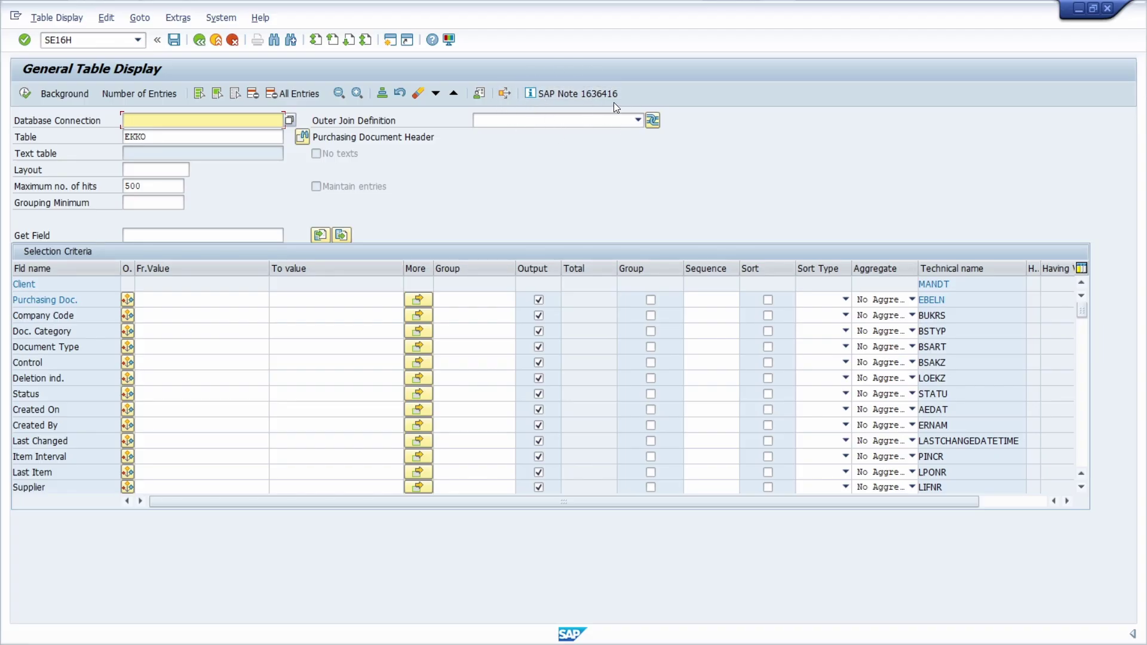
# Open SAP Note 1636416 and read the SE16H function descriptions through the Outer Join Definition section.
pyautogui.click(557, 94)
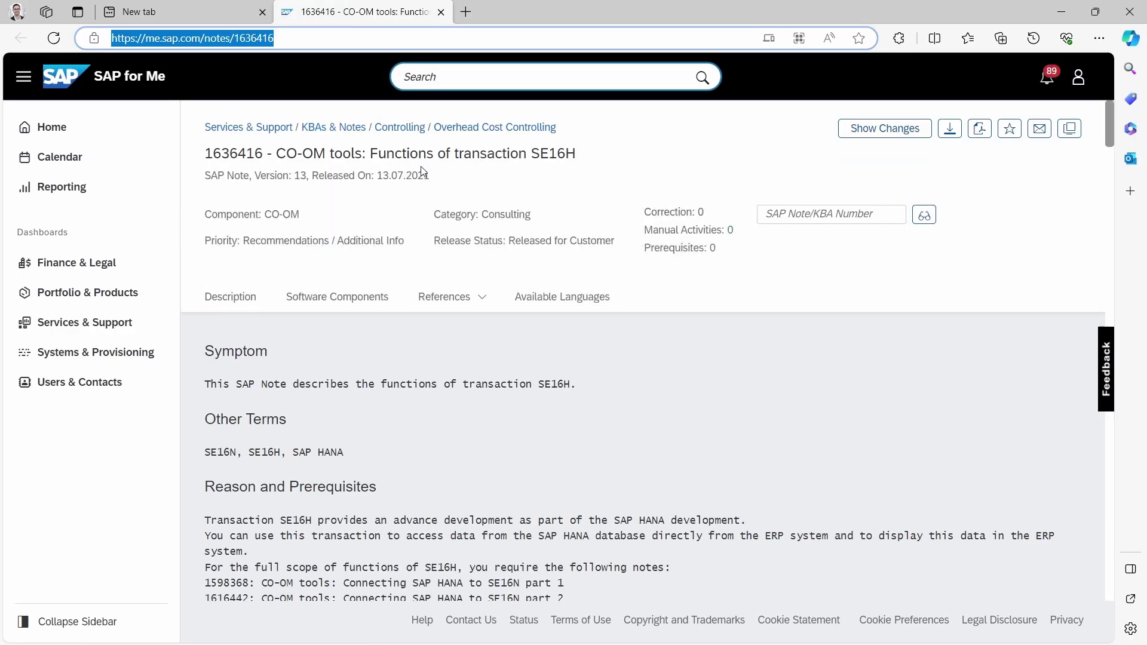
pyautogui.click(197, 279)
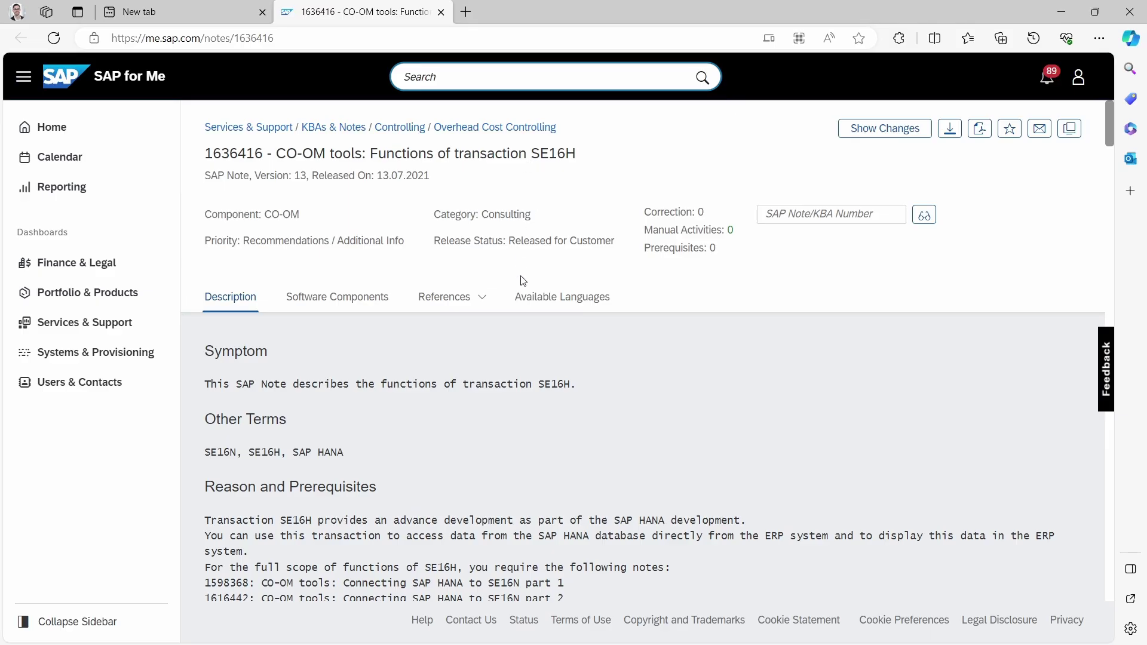
pyautogui.scroll(-5, 519, 288)
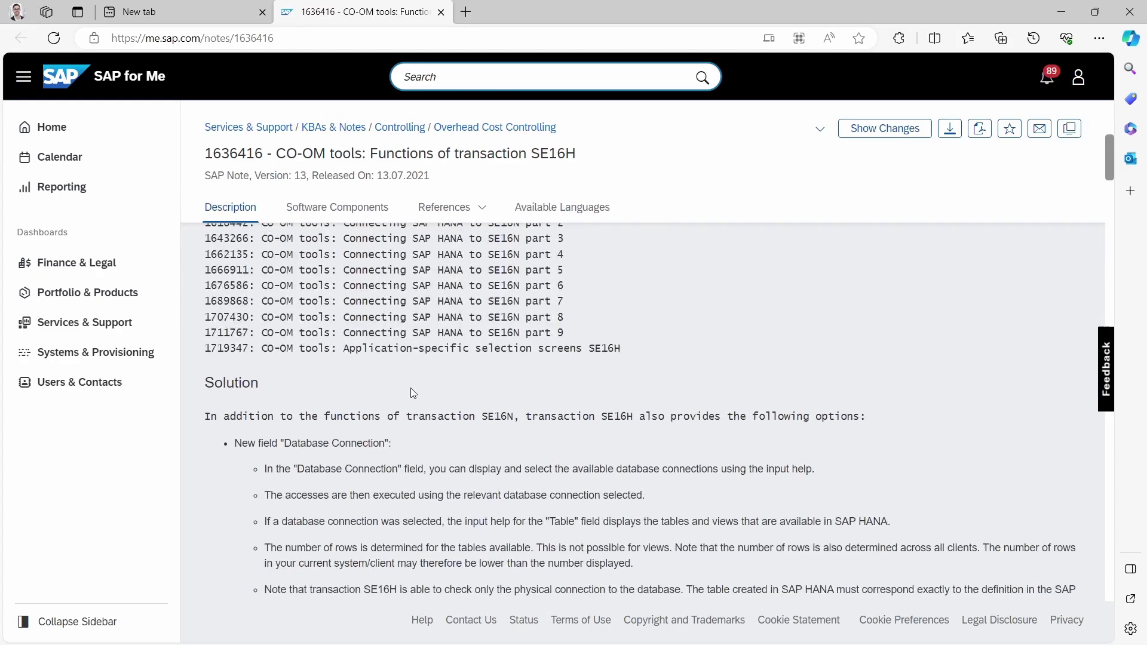
pyautogui.scroll(-5, 439, 433)
pyautogui.scroll(-10, 478, 432)
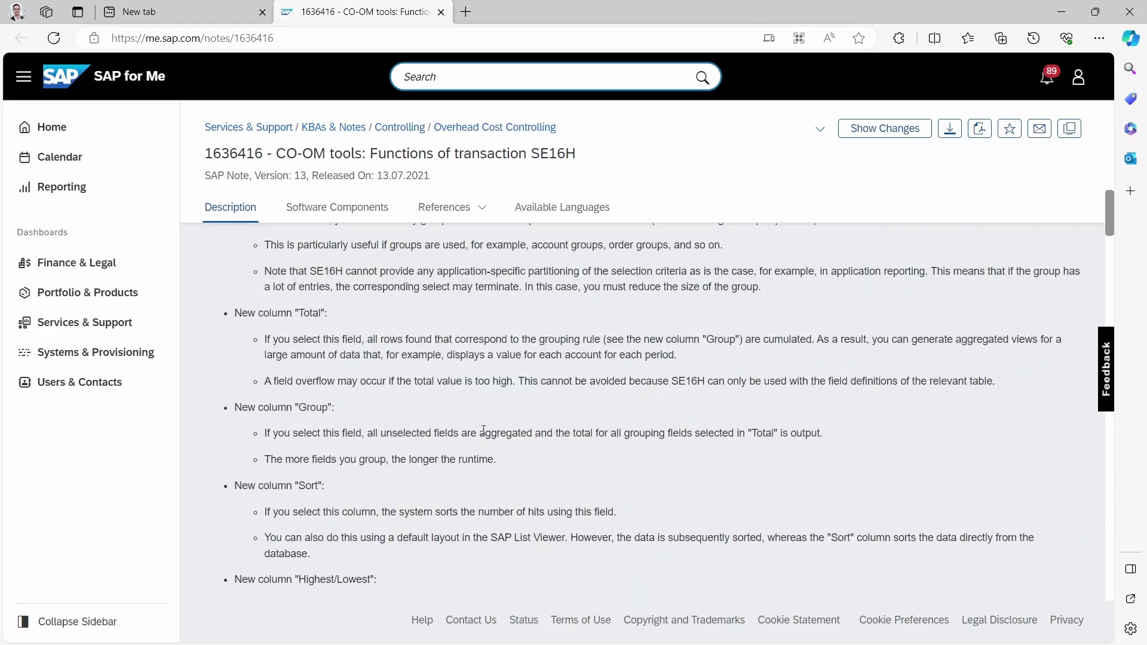
pyautogui.scroll(-5, 466, 409)
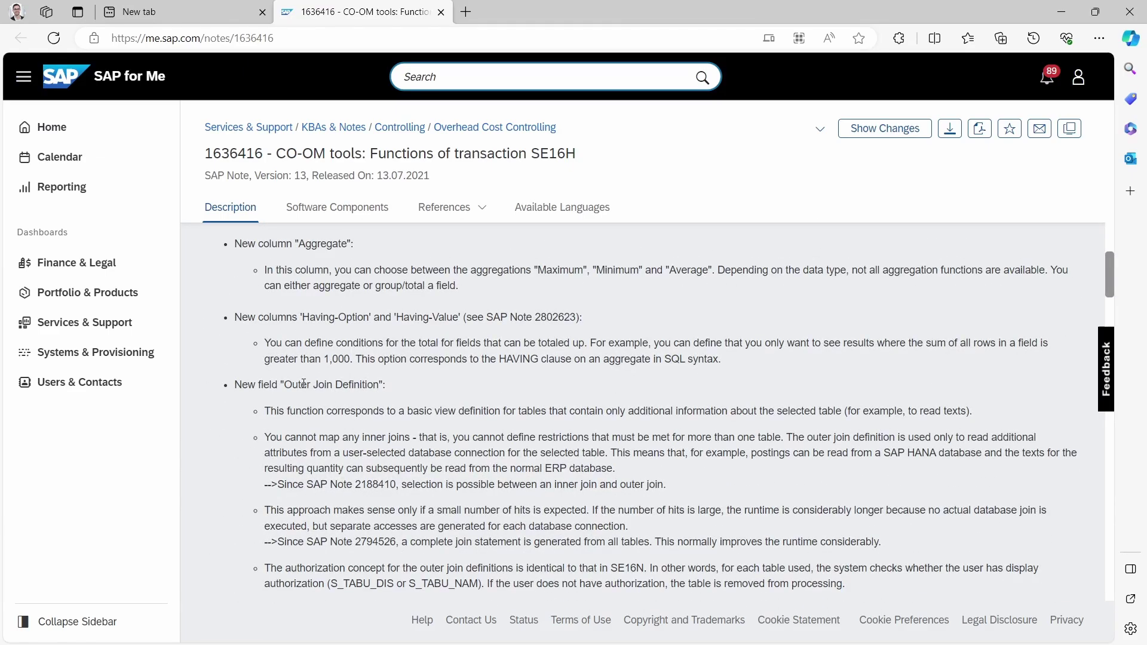
pyautogui.scroll(-5, 311, 376)
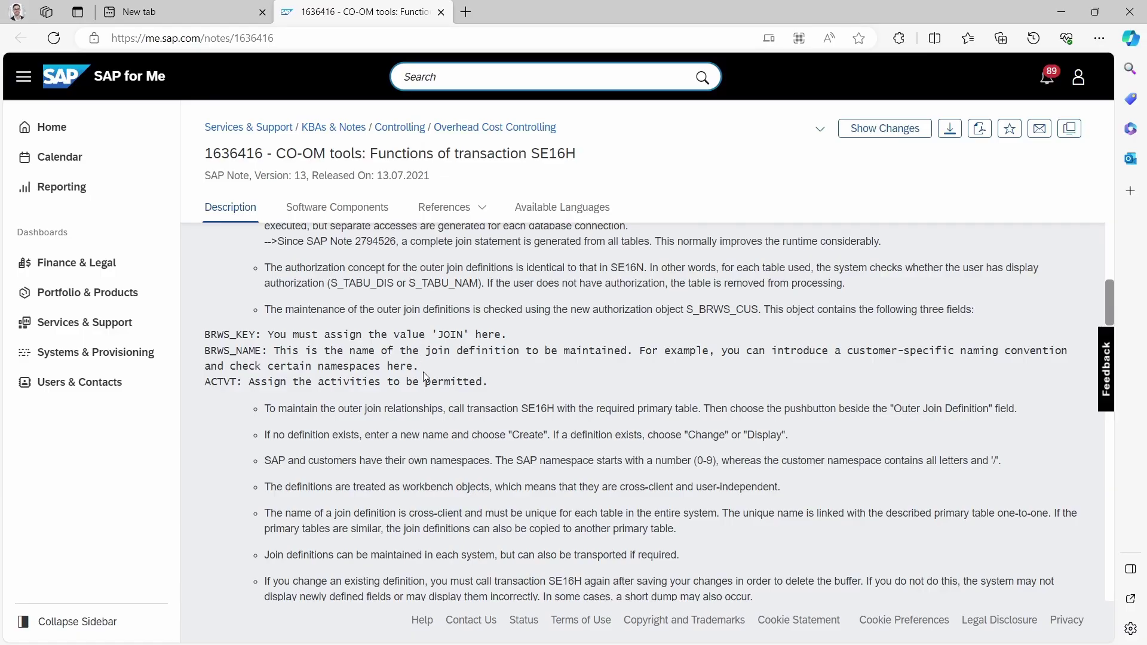
# Examine the list of notes required for the full scope of SE16H functions.
pyautogui.scroll(10, 420, 337)
pyautogui.scroll(10, 404, 361)
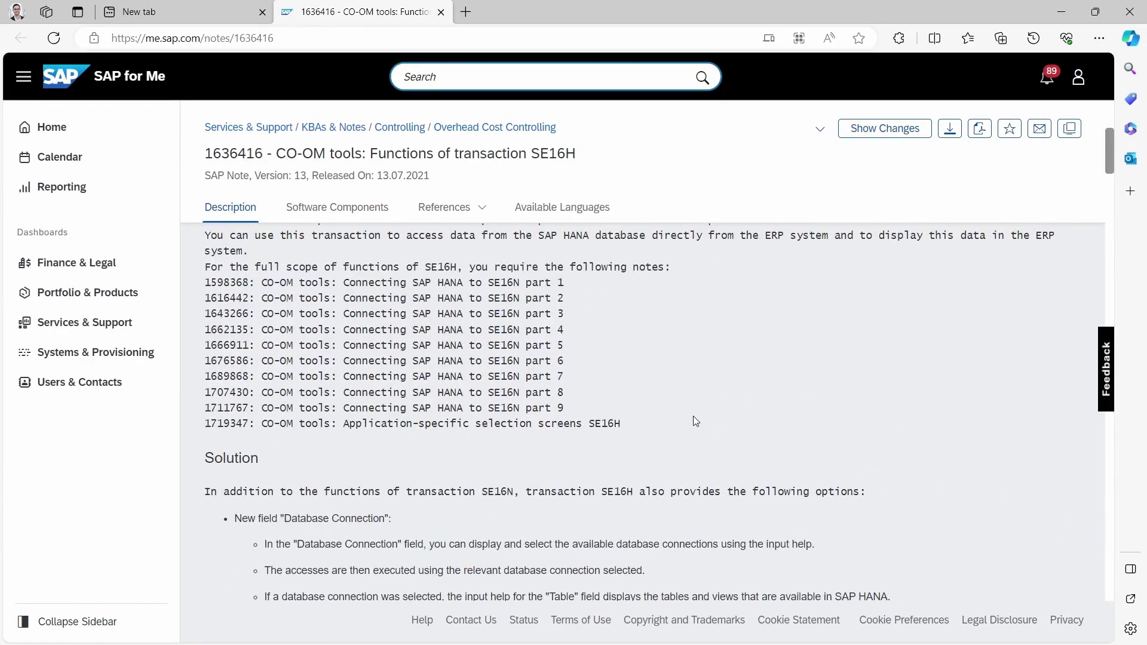
pyautogui.moveTo(660, 427); pyautogui.dragTo(203, 282)
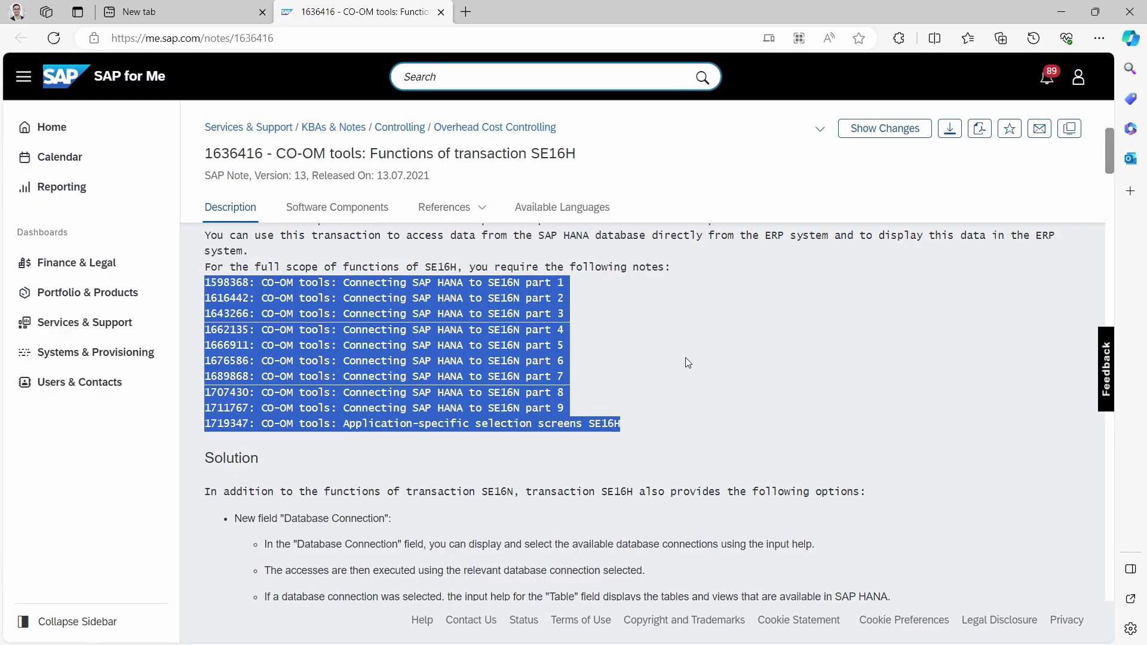
pyautogui.click(583, 379)
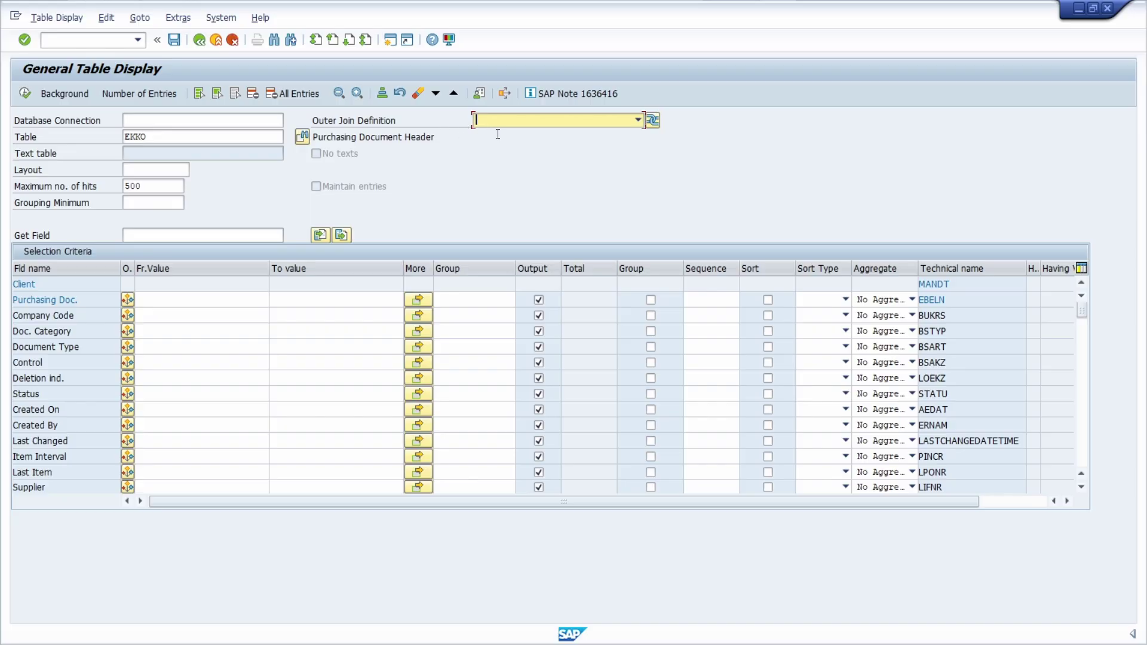
# Open the outer join maintenance for primary table EKKO and create a join definition named EKKO_EKPO.
pyautogui.click(629, 121)
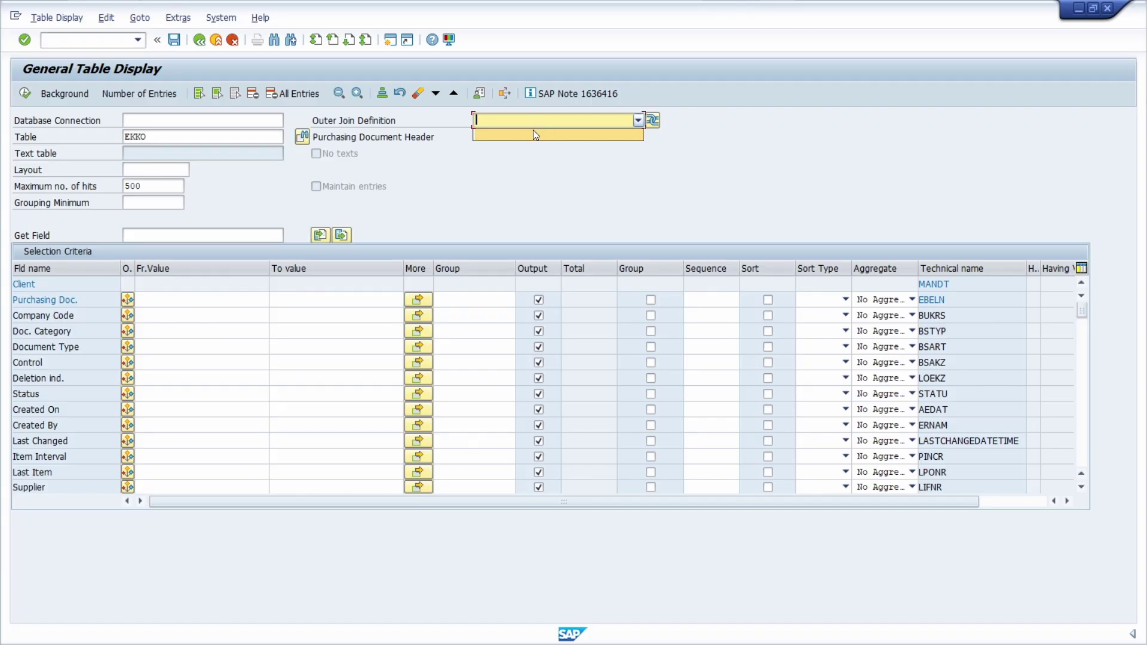
pyautogui.click(660, 155)
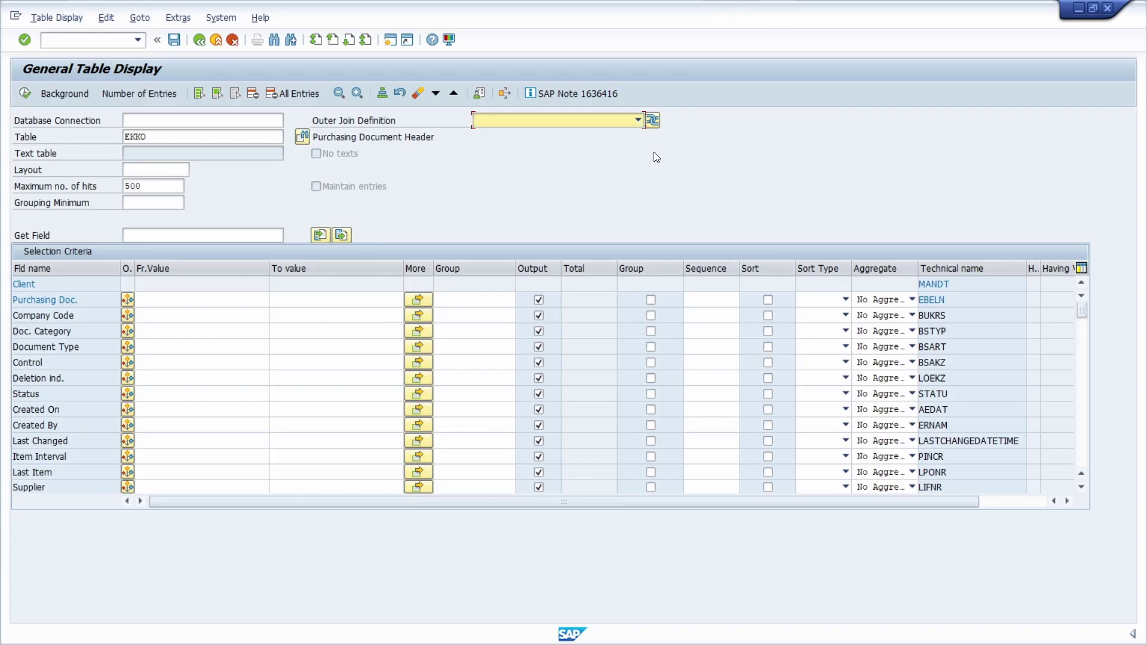
pyautogui.click(654, 120)
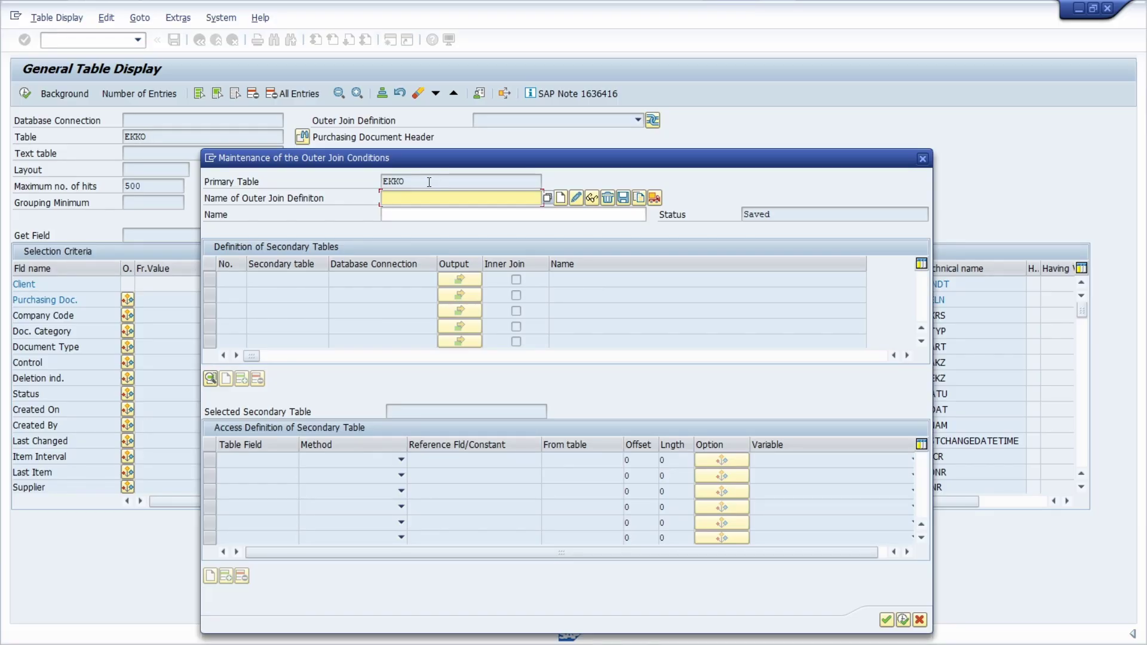
pyautogui.moveTo(414, 162); pyautogui.dragTo(350, 98)
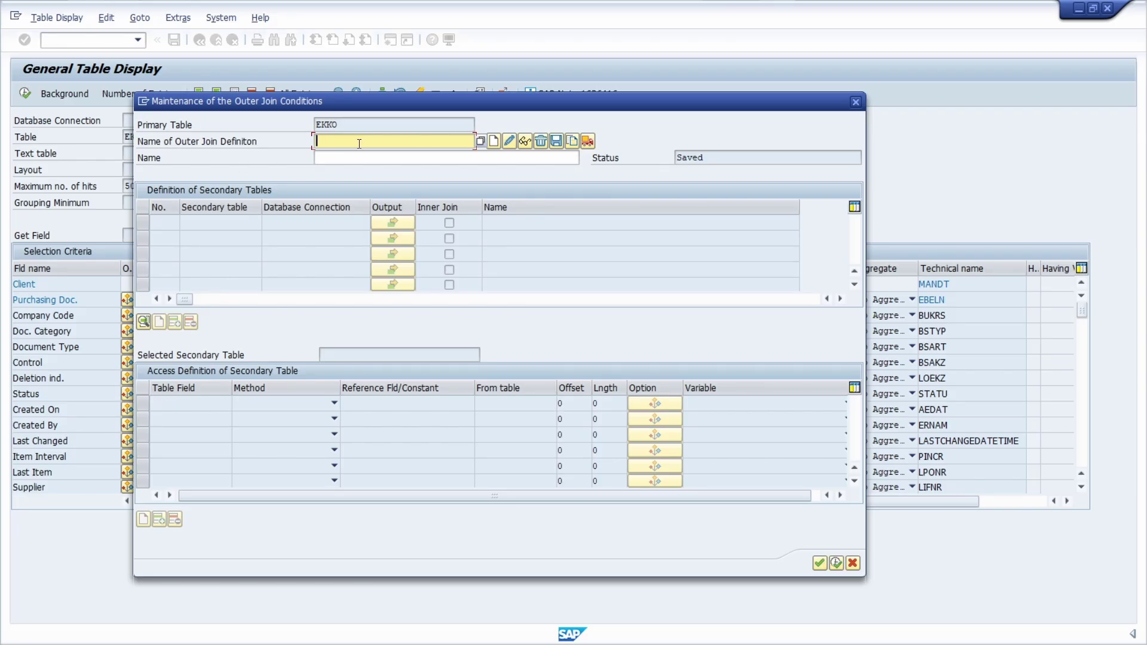
pyautogui.write('EKKO_EKPO')
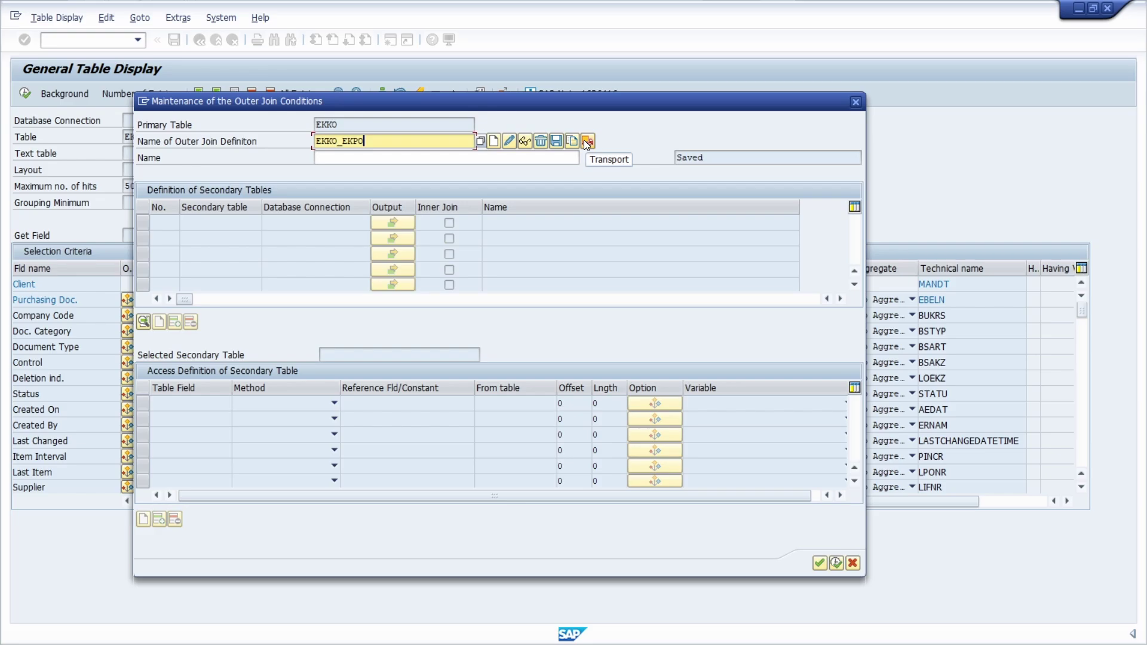
pyautogui.click(414, 159)
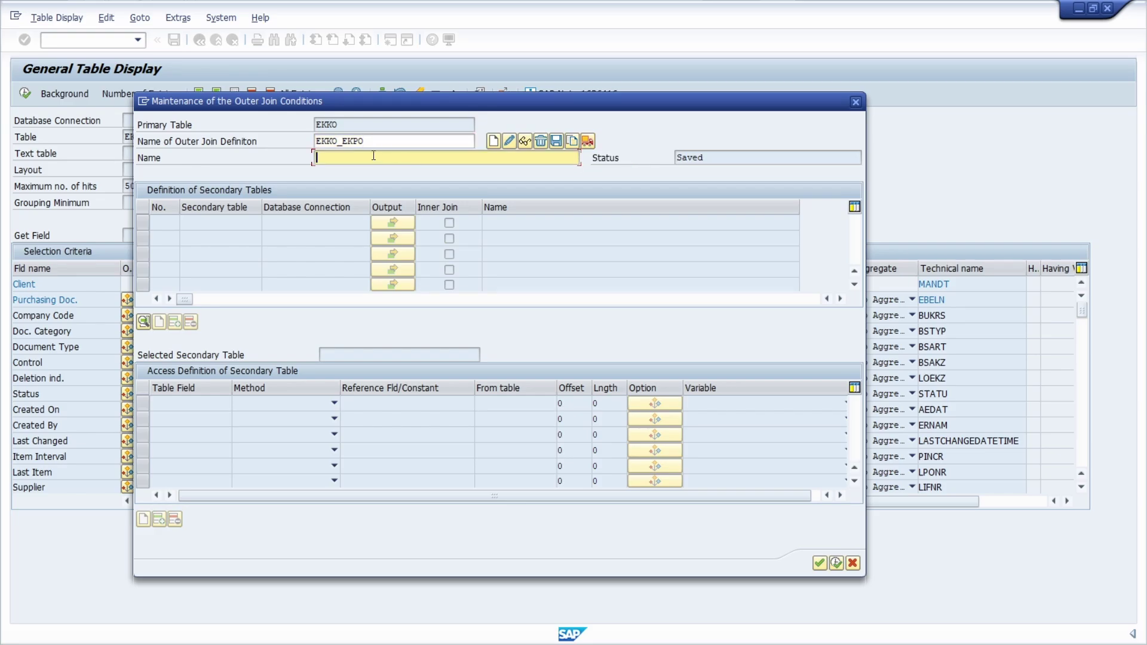
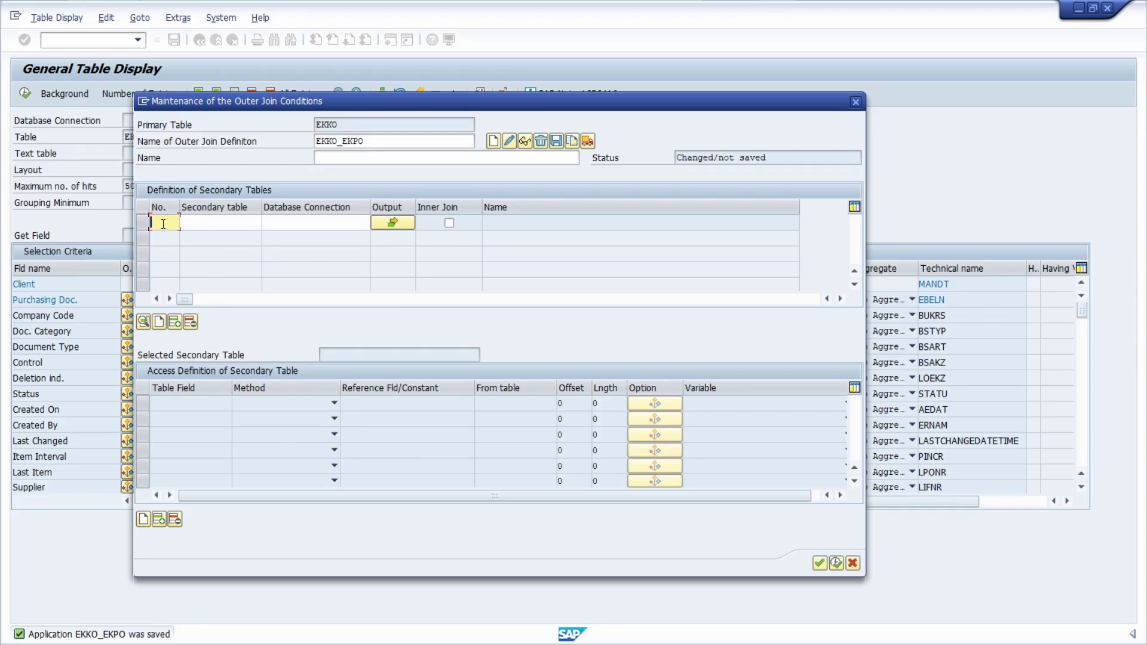
# Add EKPO as secondary table number 1 of the outer join definition.
pyautogui.write('1')
pyautogui.press('Tab')
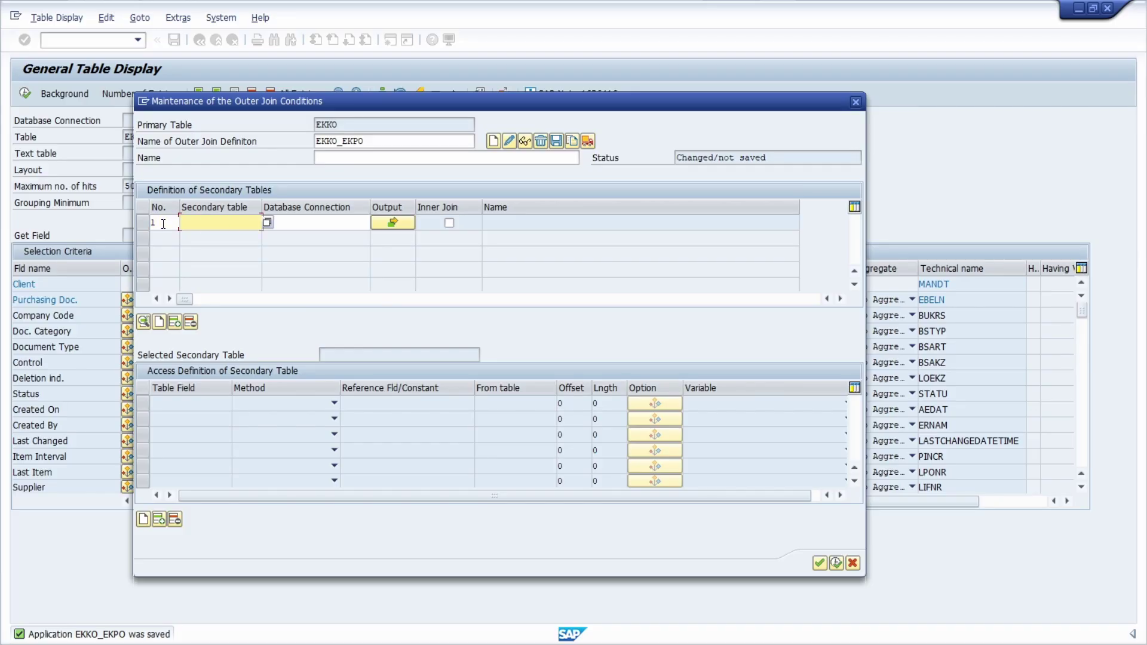
pyautogui.write('EKPO')
pyautogui.doubleClick(347, 123)
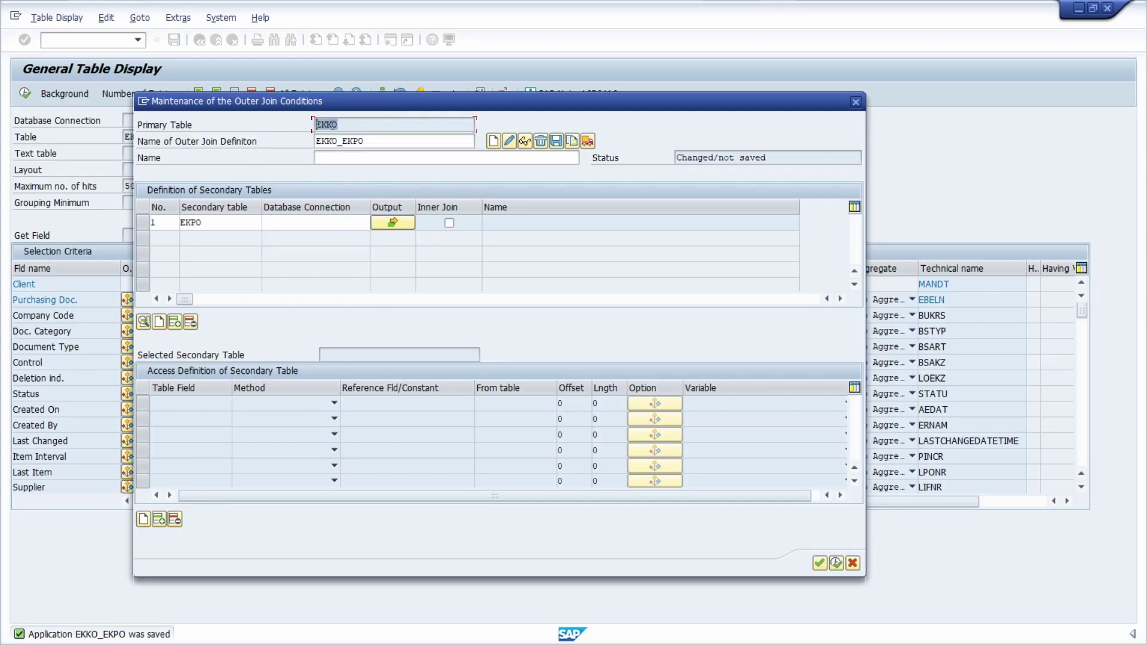
pyautogui.doubleClick(214, 221)
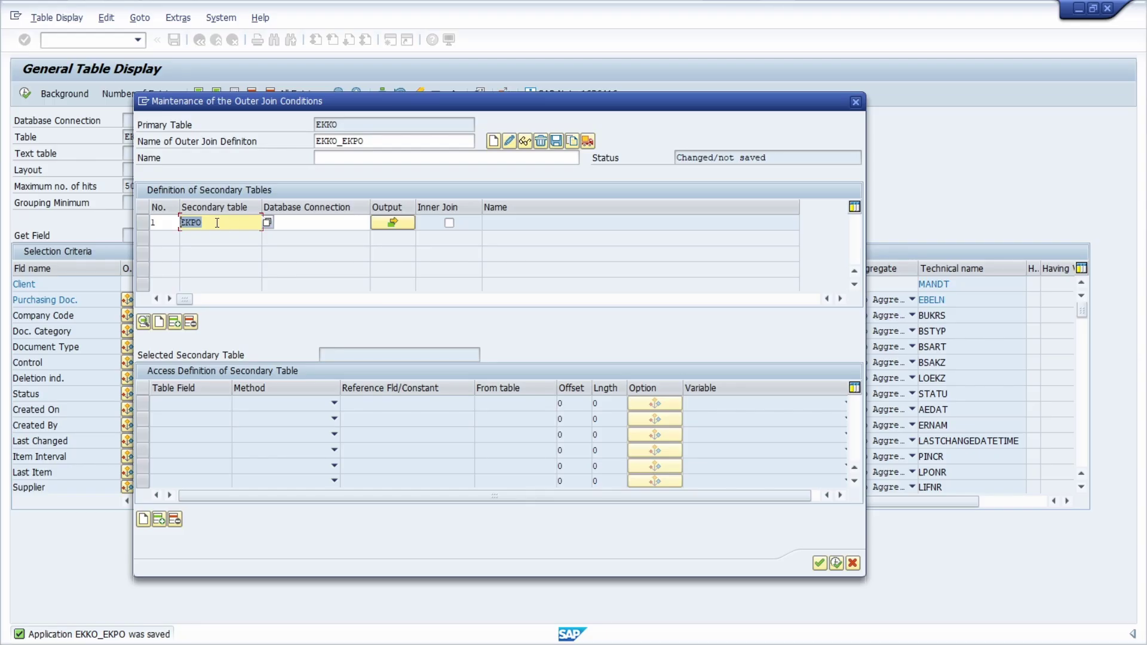
pyautogui.click(182, 226)
pyautogui.doubleClick(352, 123)
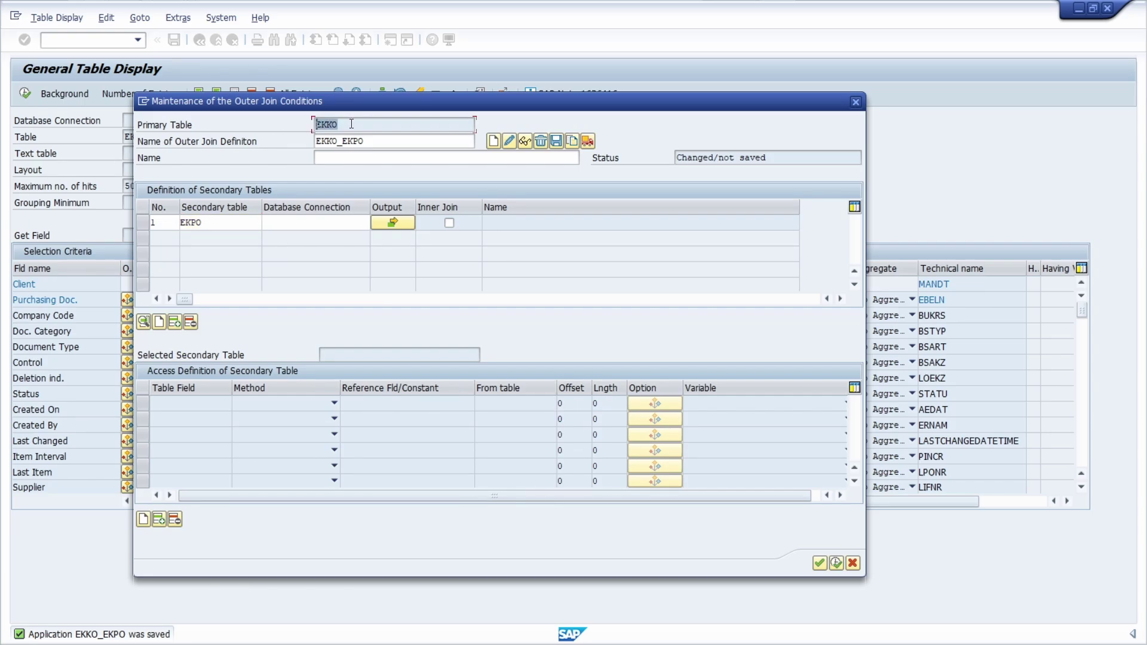
pyautogui.doubleClick(242, 223)
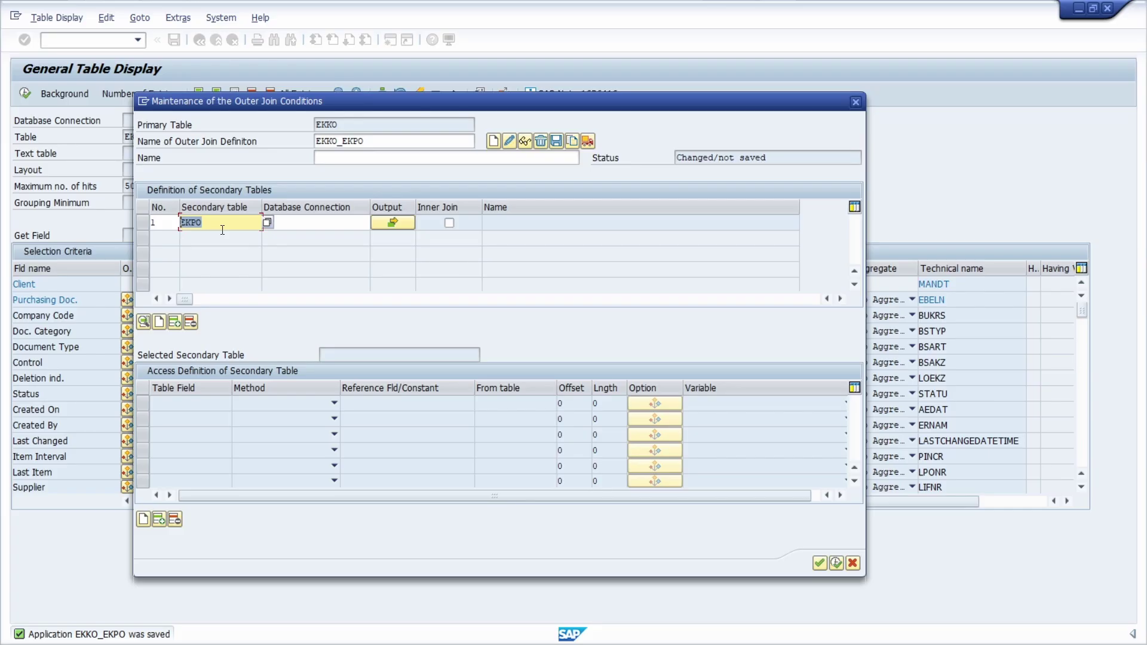
pyautogui.click(291, 222)
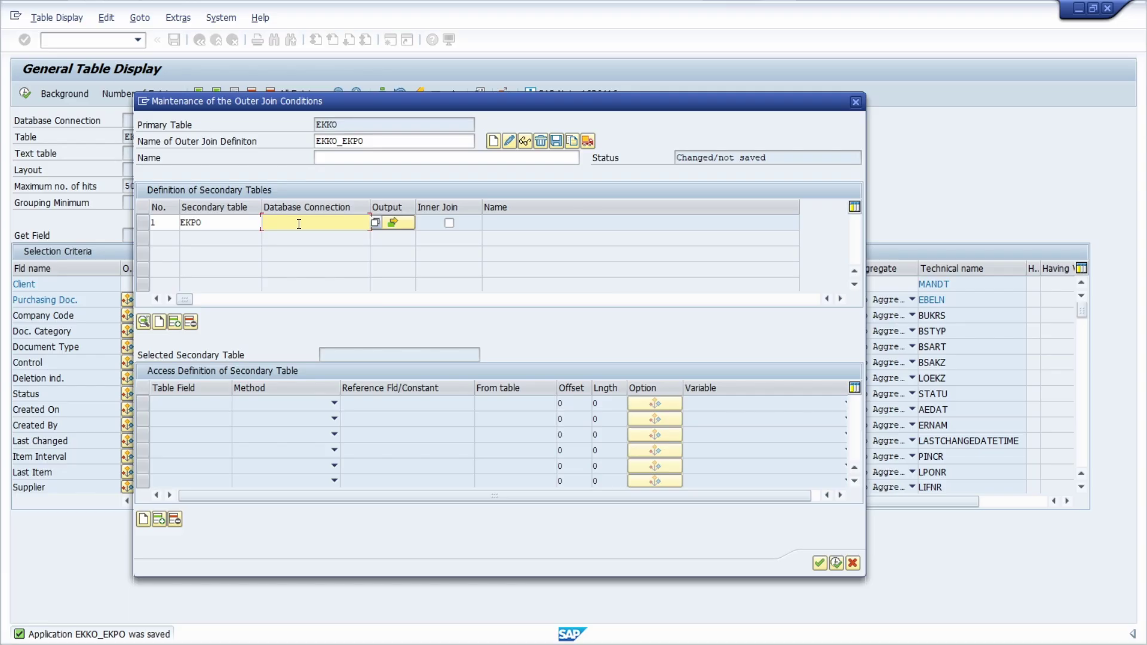
# Select EBELN, EBELP, TXZ01 and MATNR as the output fields of secondary table EKPO and apply the field list.
pyautogui.click(405, 224)
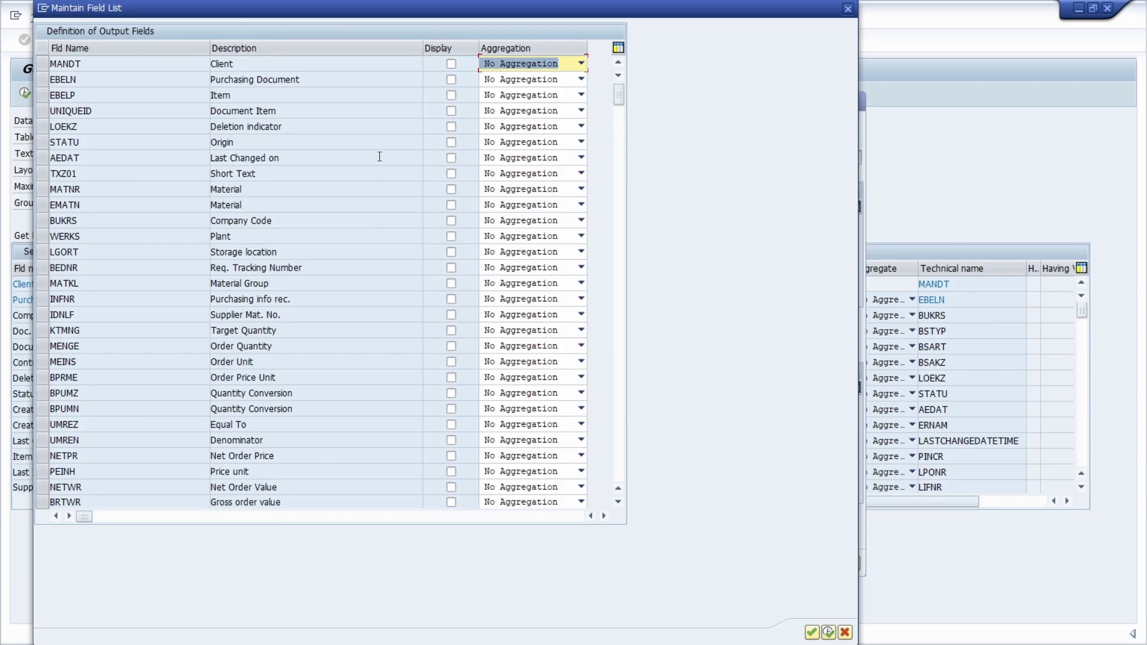
pyautogui.click(450, 80)
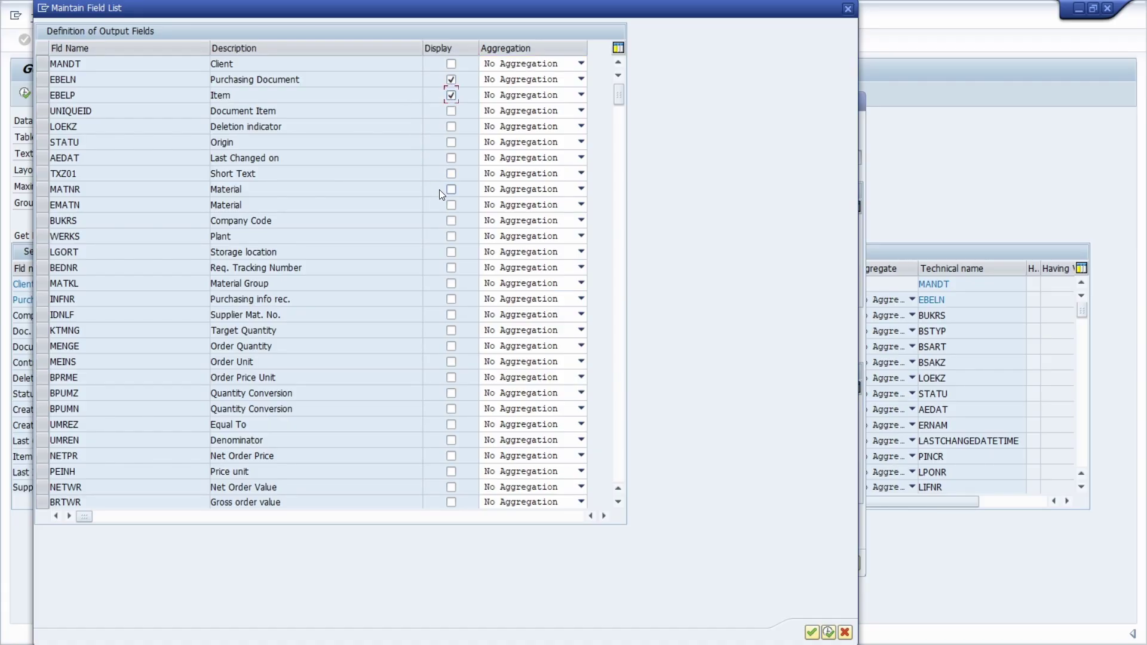
pyautogui.click(451, 173)
pyautogui.click(538, 62)
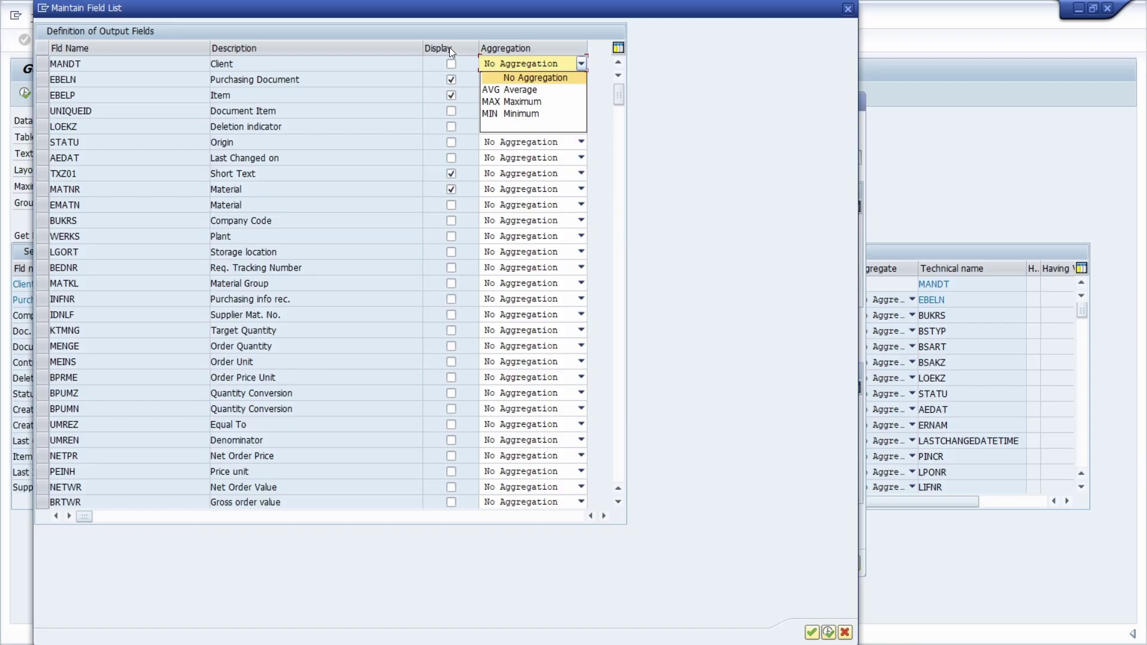
pyautogui.click(450, 27)
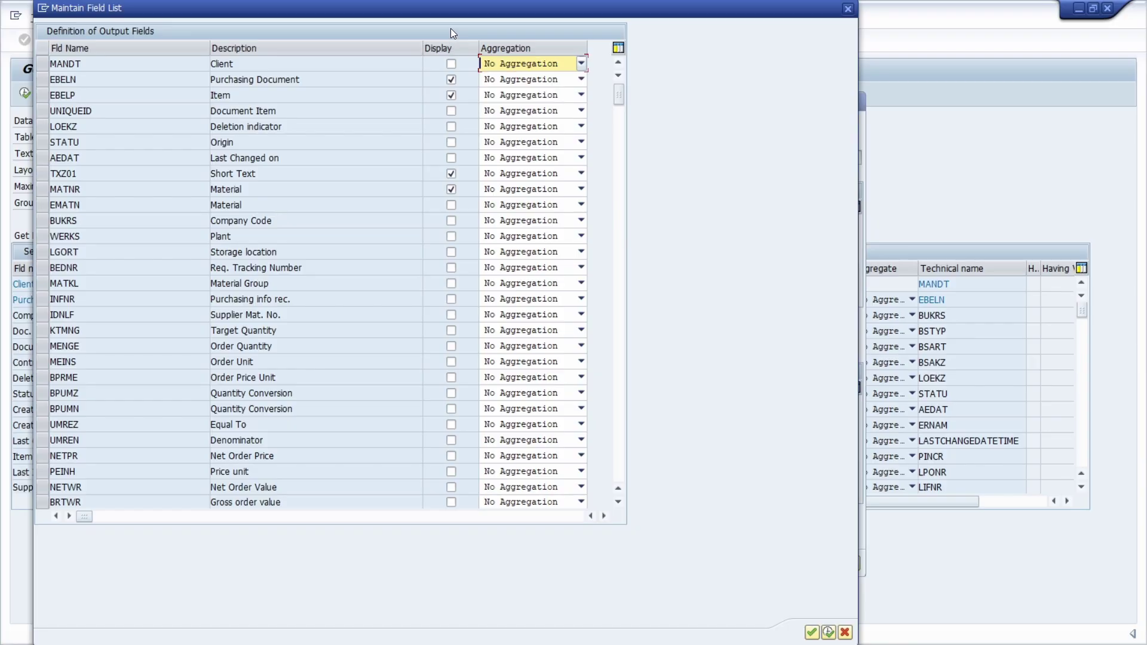
pyautogui.click(812, 636)
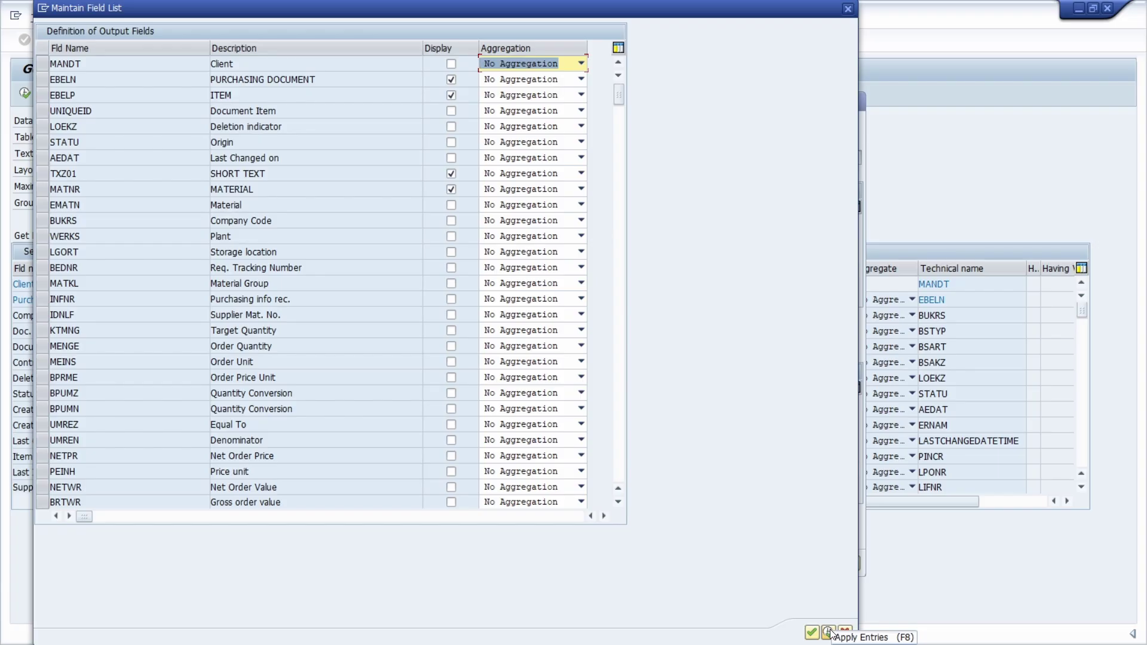
pyautogui.click(828, 632)
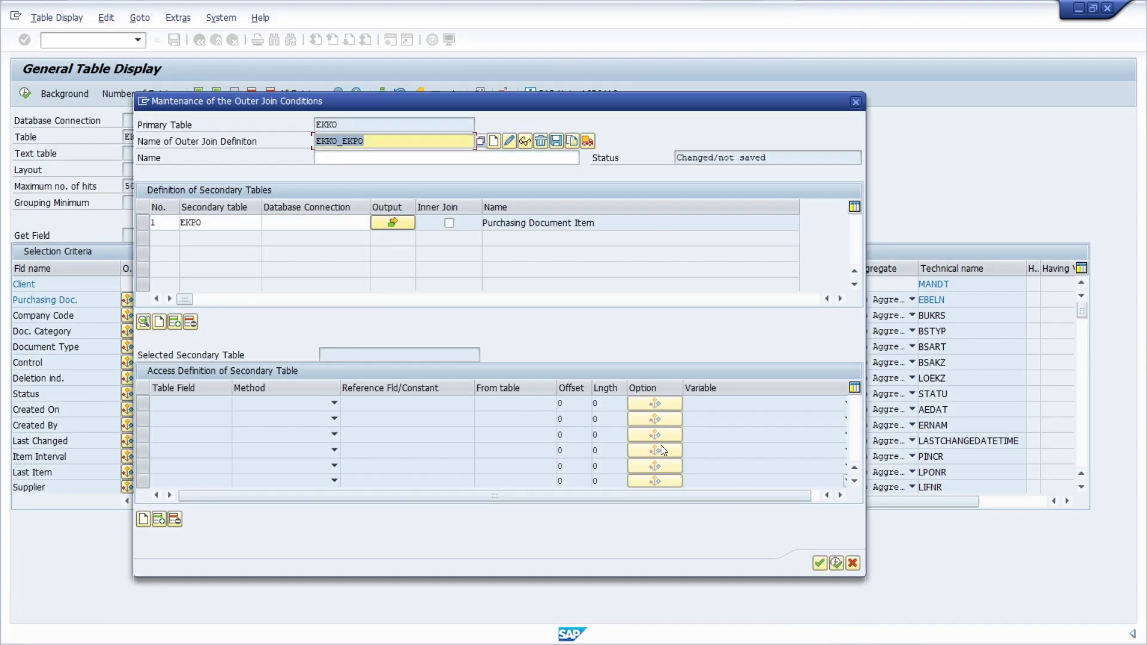
pyautogui.click(388, 220)
pyautogui.click(448, 223)
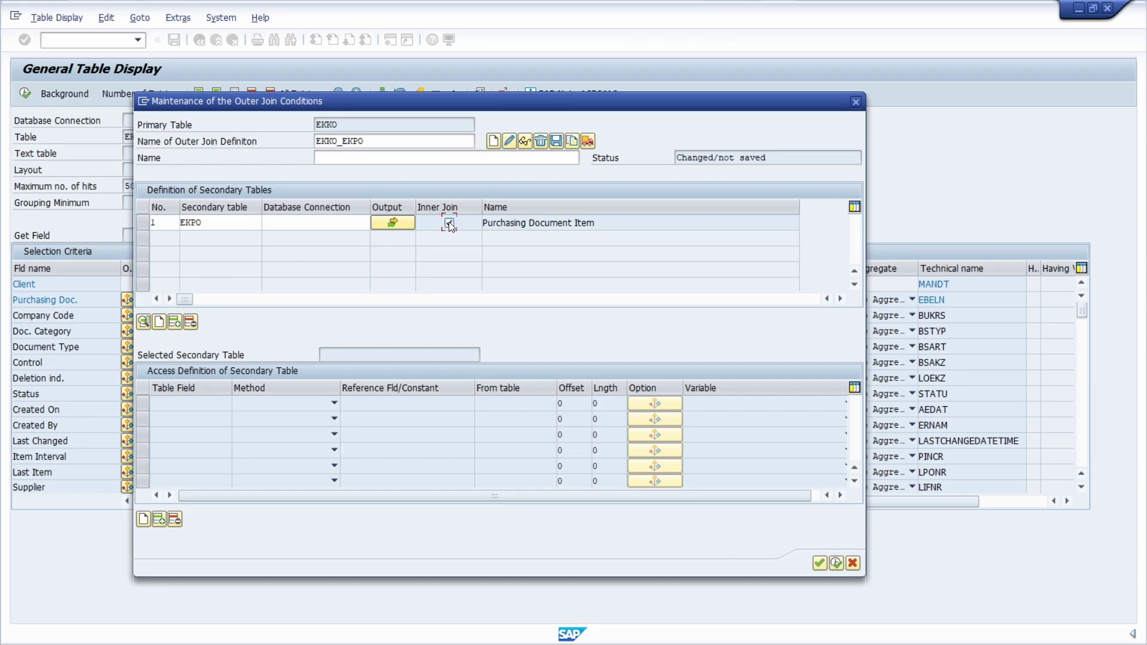
pyautogui.click(449, 224)
# Select EKPO as the secondary table and add an access definition row for table field EBELN.
pyautogui.doubleClick(207, 223)
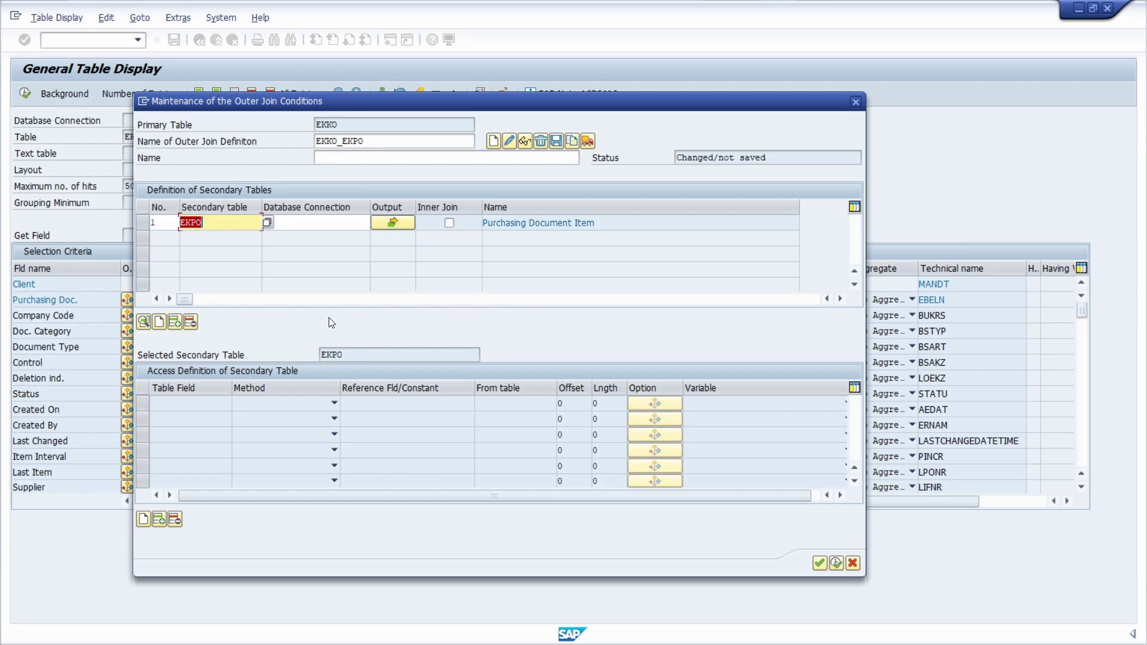
pyautogui.doubleClick(361, 359)
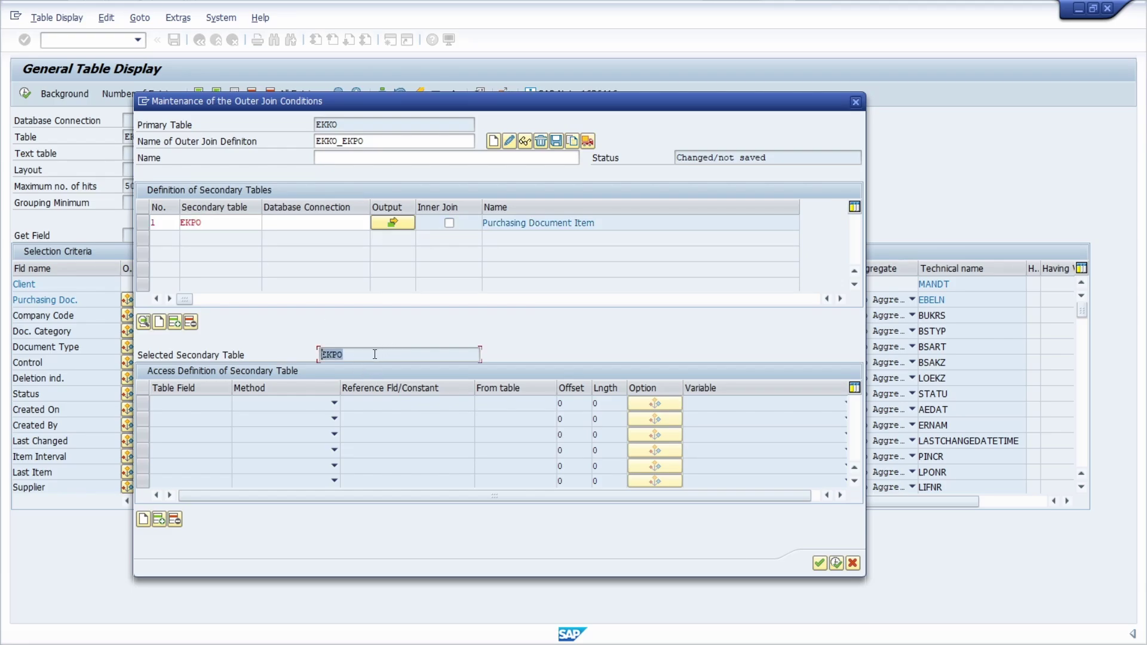
pyautogui.click(143, 520)
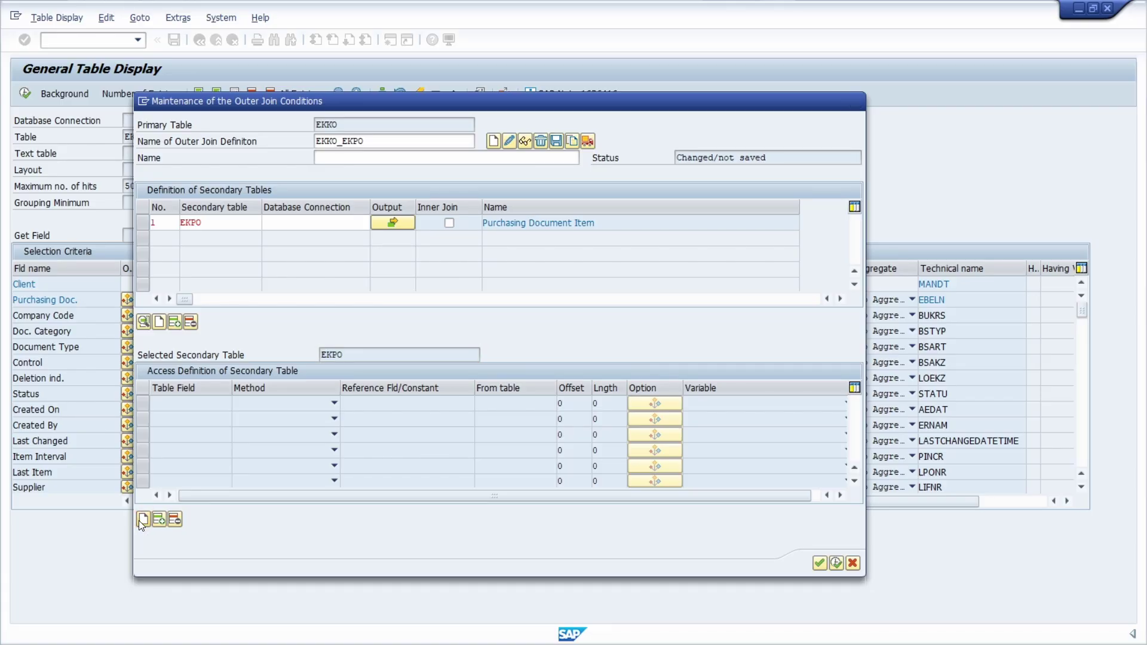
pyautogui.click(186, 404)
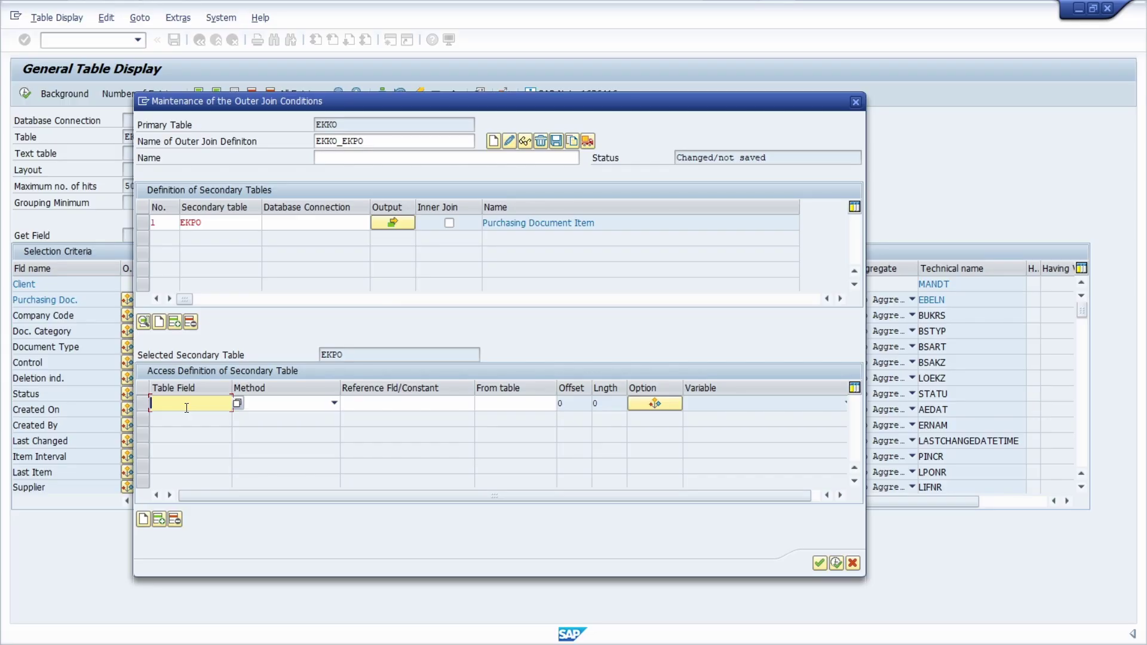
pyautogui.write('EBELN')
pyautogui.press('Tab')
# Define the EBELN access condition with method REFERENCE, reference field EBELN and source table EKKO.
pyautogui.click(291, 404)
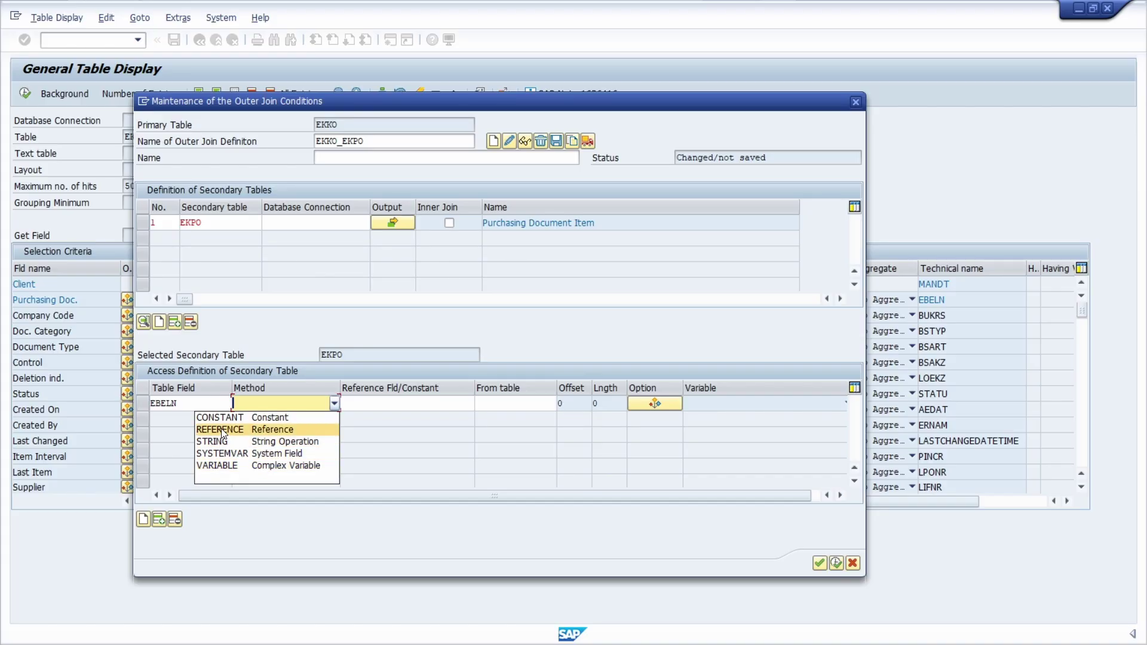
pyautogui.click(244, 428)
pyautogui.click(392, 402)
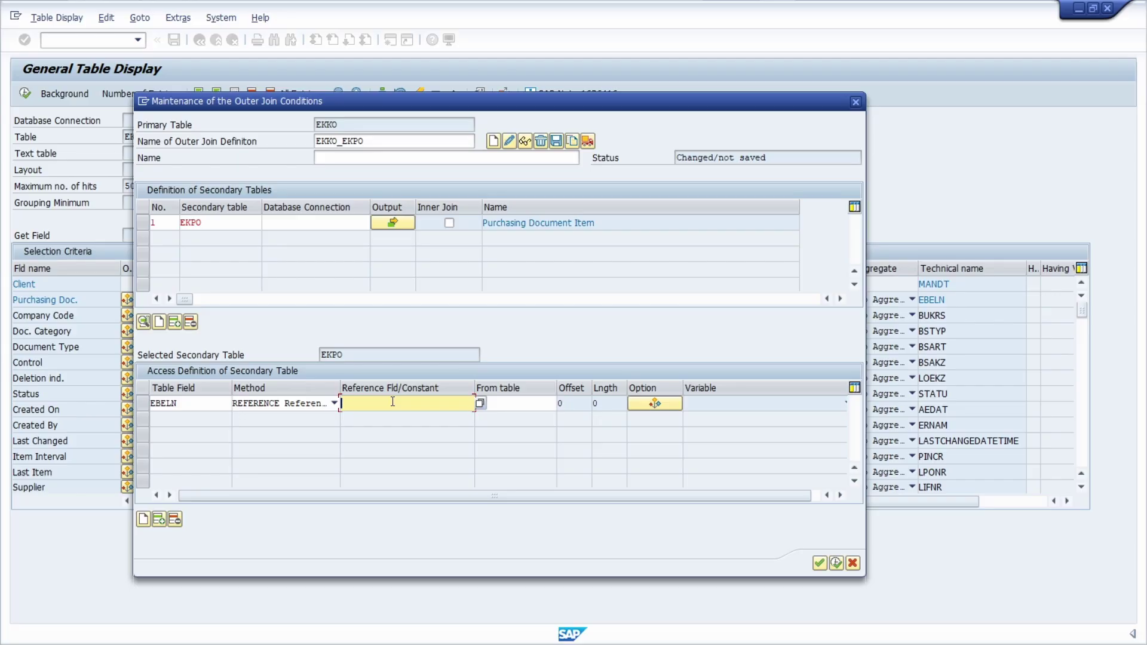
pyautogui.write('EBELN')
pyautogui.press('Tab')
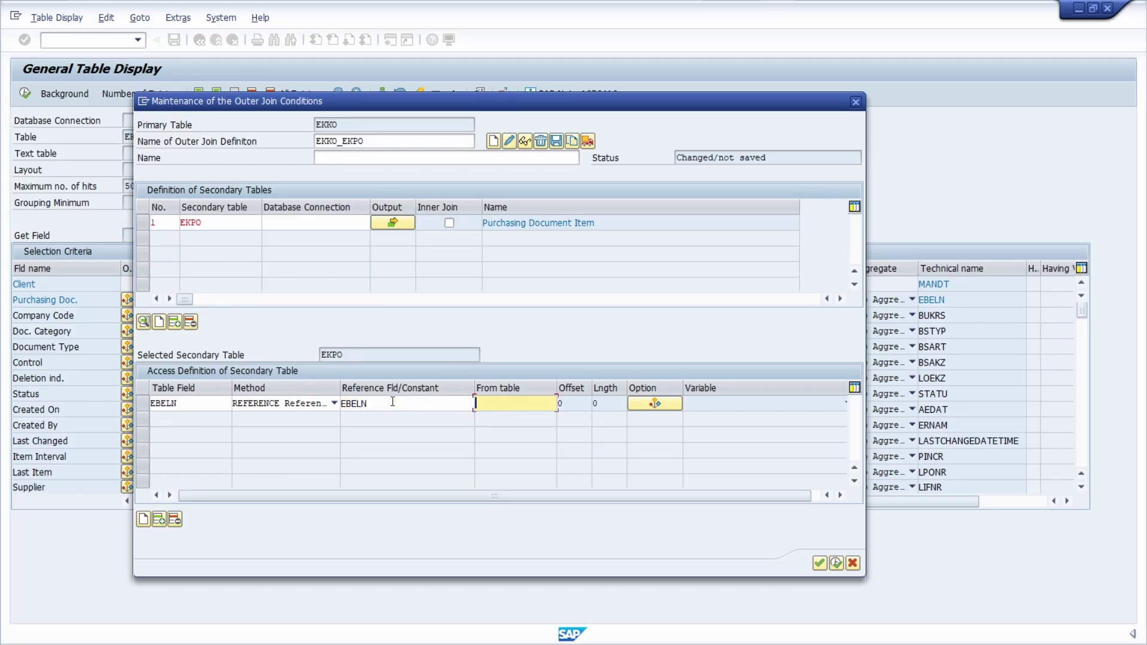
pyautogui.write('EKKO')
# Apply the join conditions and save the outer join definition EKKO_EKPO.
pyautogui.click(818, 563)
pyautogui.click(836, 563)
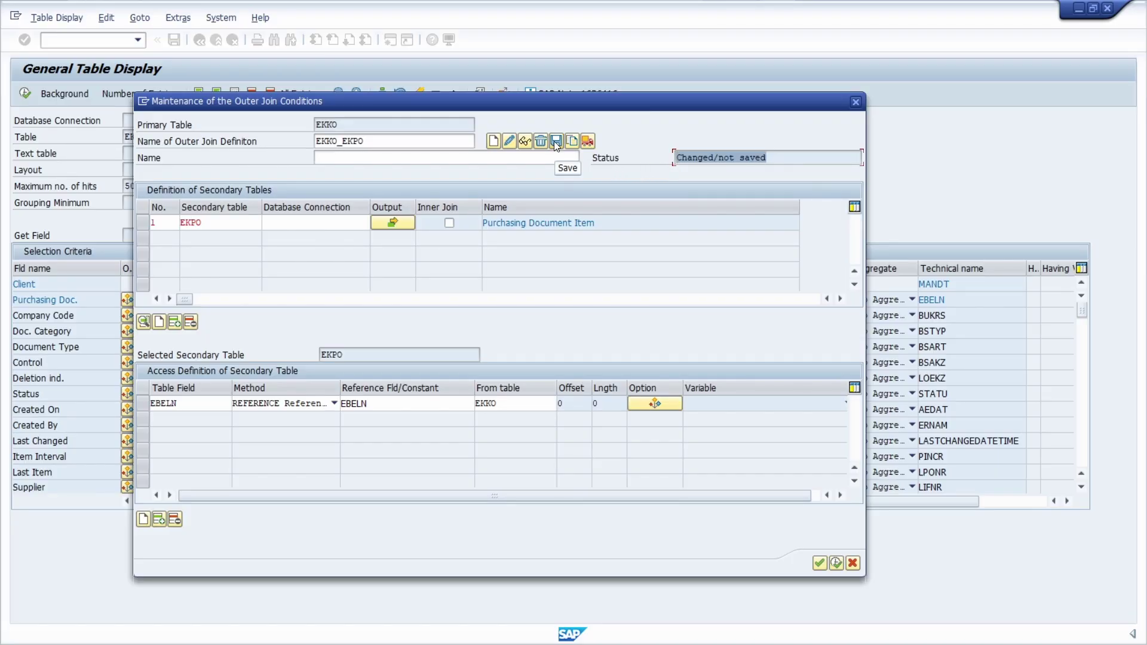
pyautogui.click(835, 563)
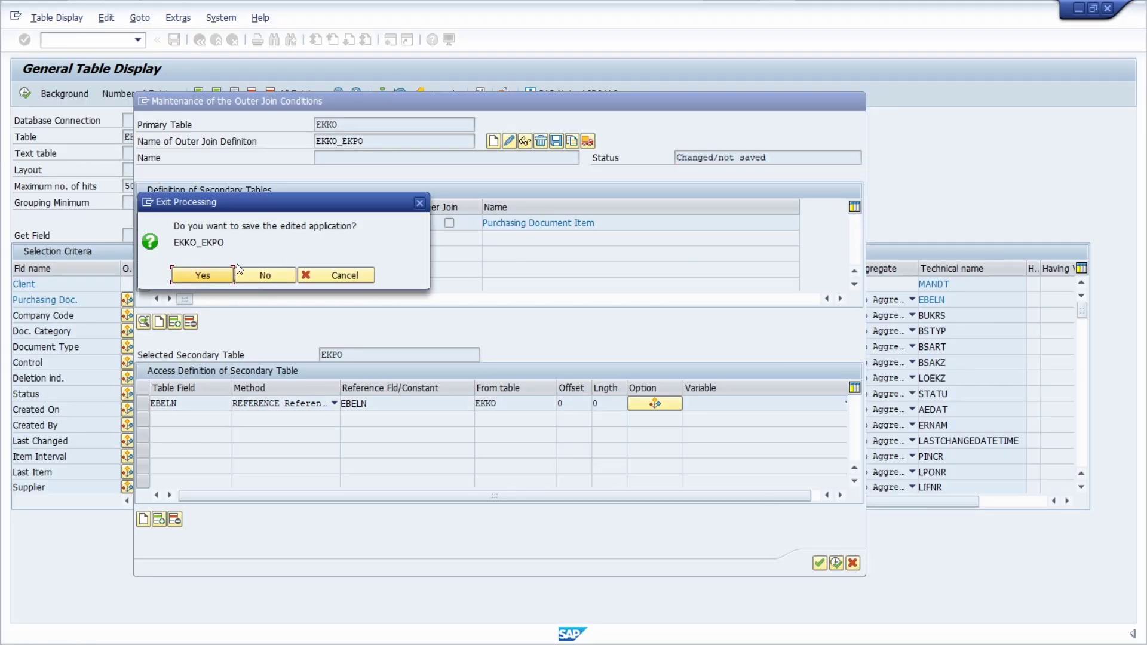
pyautogui.click(202, 275)
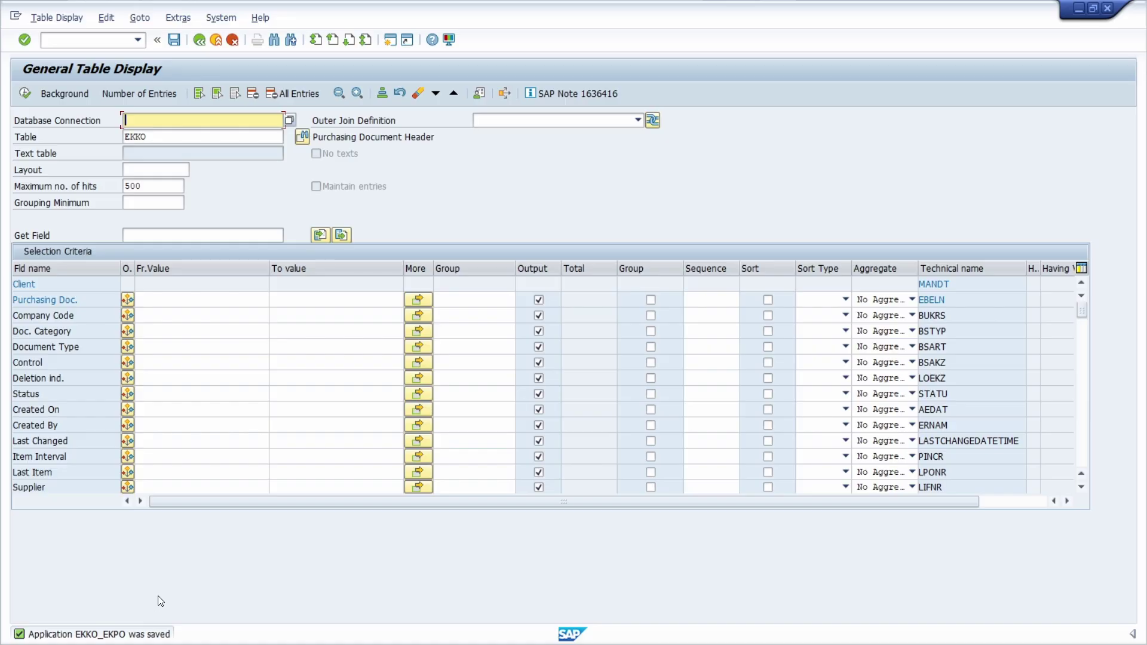
# Choose EKKO_EKPO as the outer join definition for table EKKO and execute the table display.
pyautogui.click(620, 118)
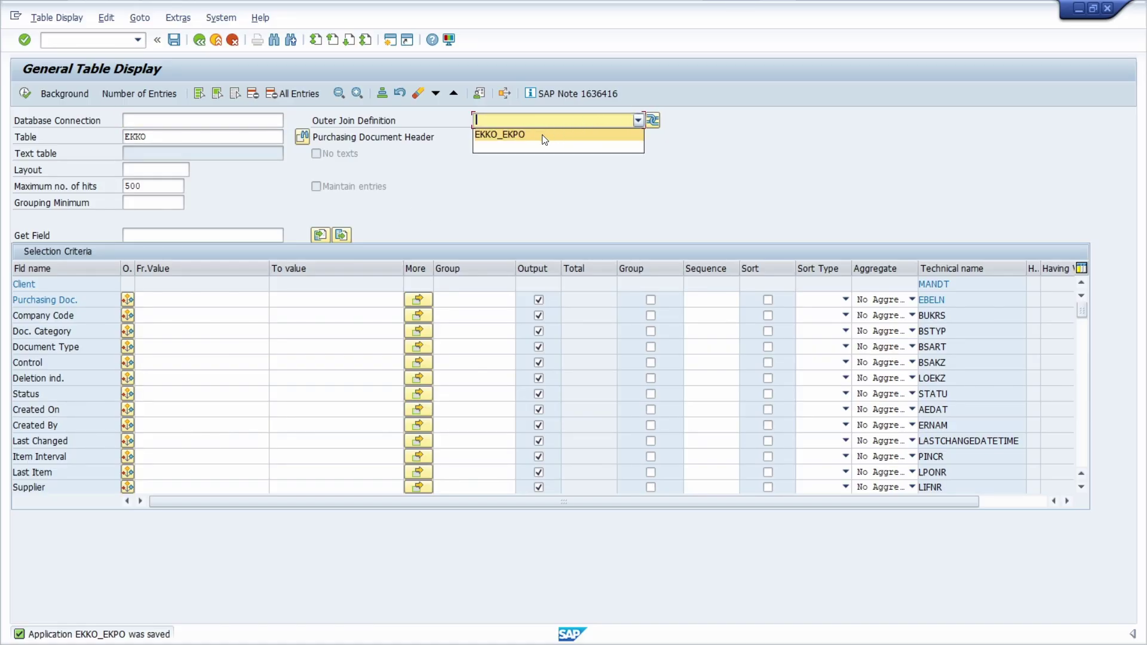
pyautogui.click(501, 135)
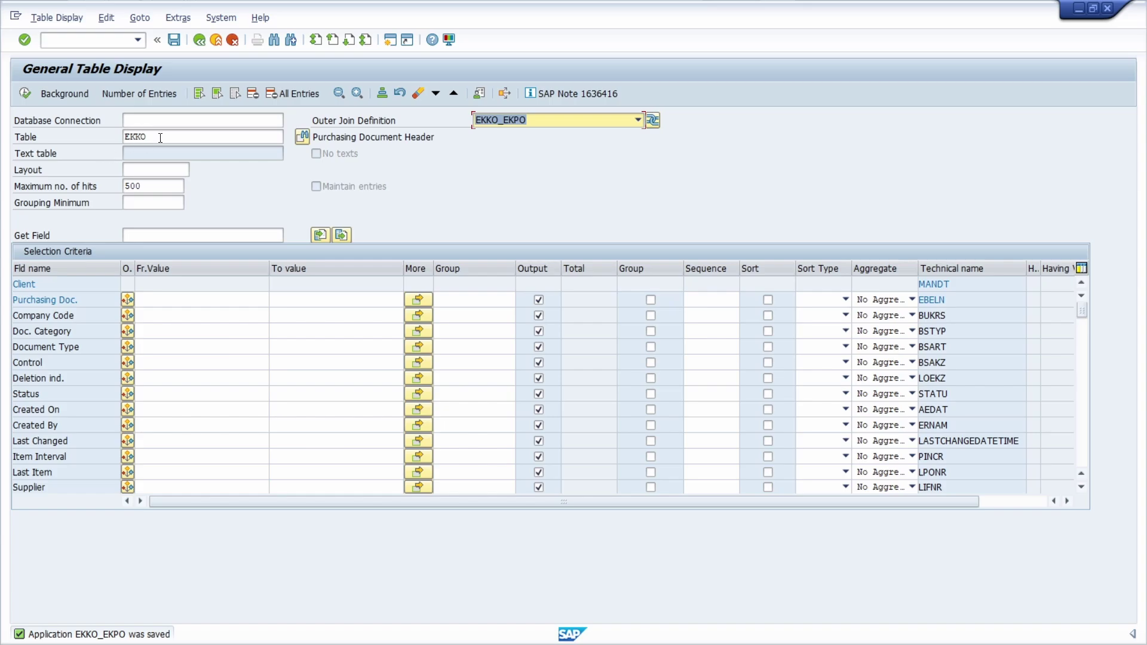
pyautogui.hotkey('shift', 'Tab')
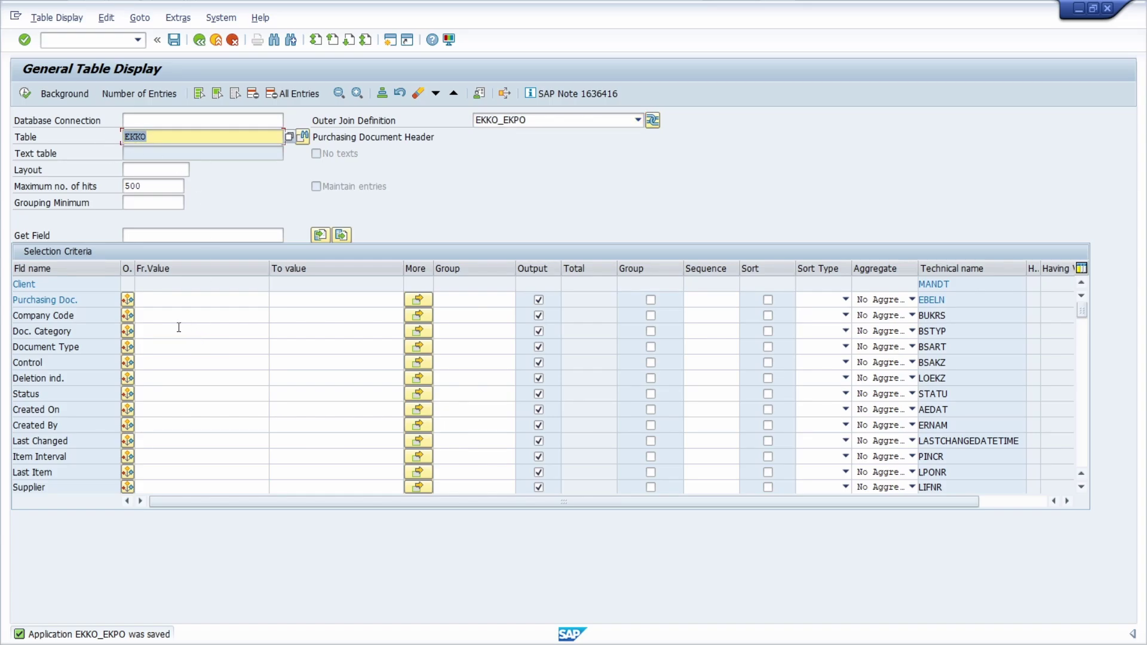
pyautogui.click(24, 94)
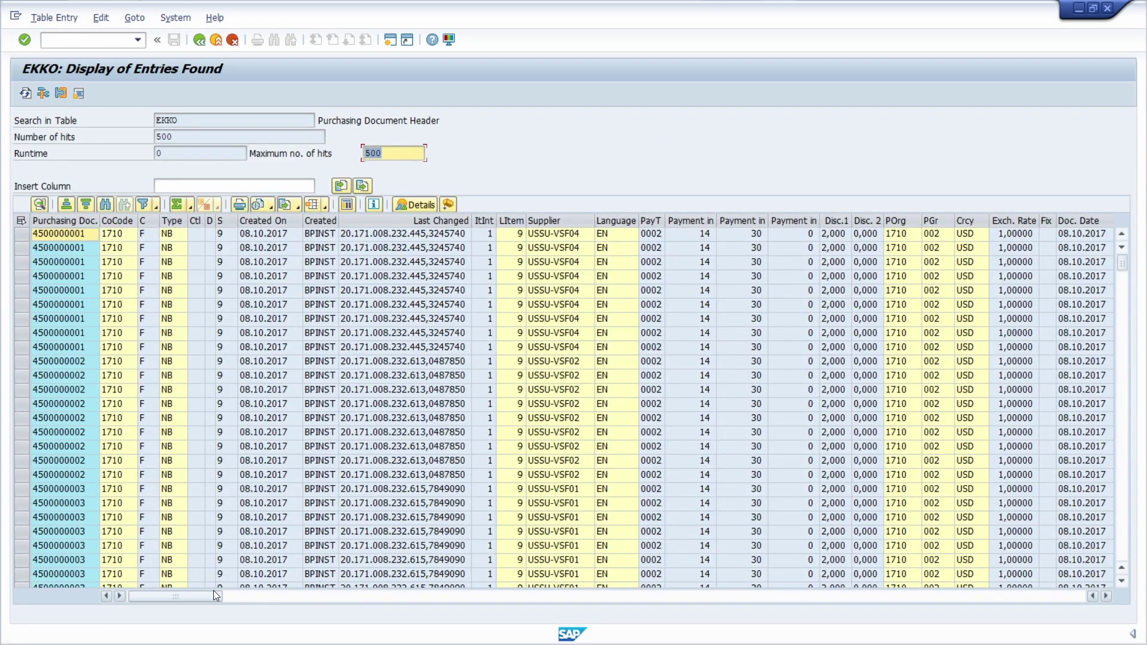
# Examine the joined EKPO columns at the end of the result list and return to the selection screen.
pyautogui.moveTo(216, 595); pyautogui.dragTo(1075, 596)
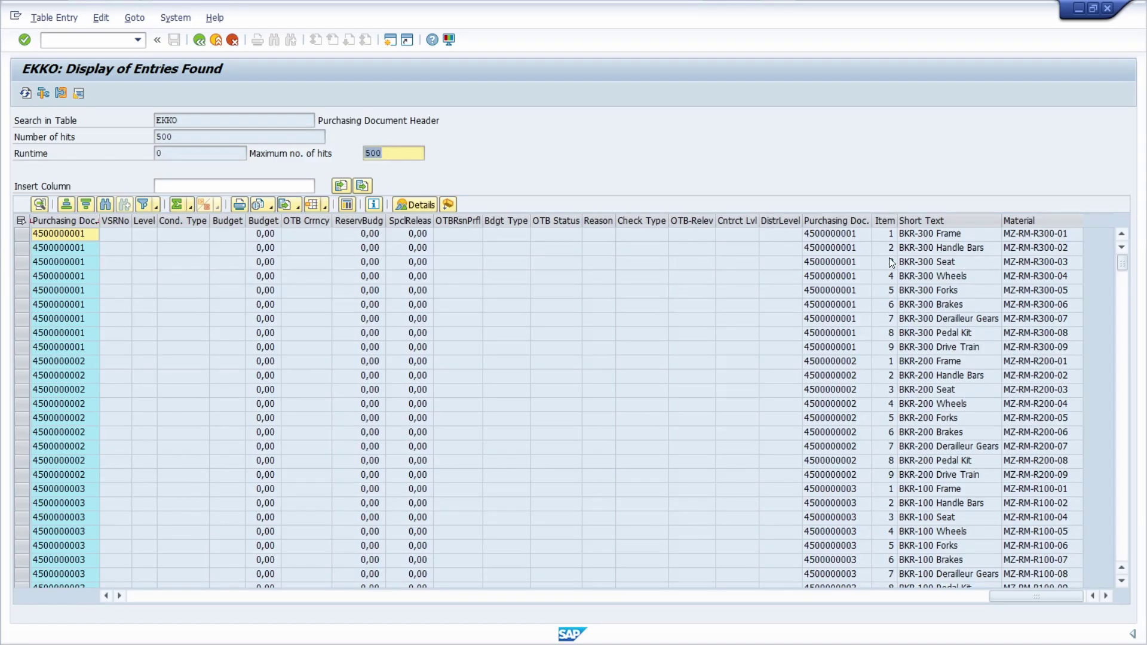
pyautogui.moveTo(835, 220); pyautogui.dragTo(1041, 216)
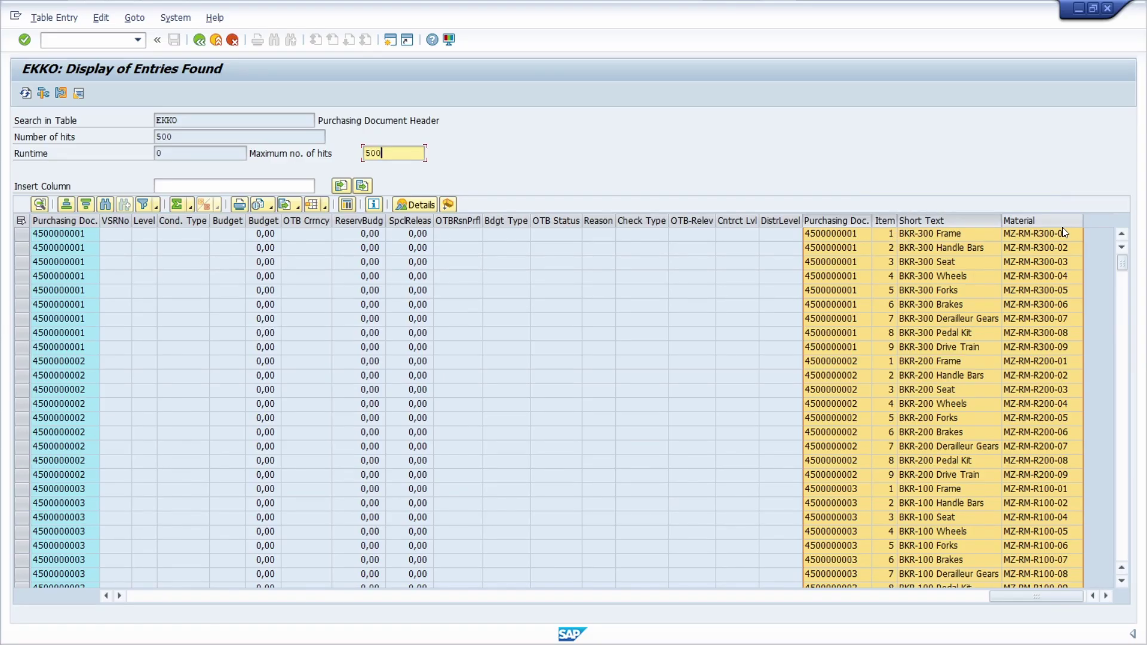
pyautogui.click(848, 246)
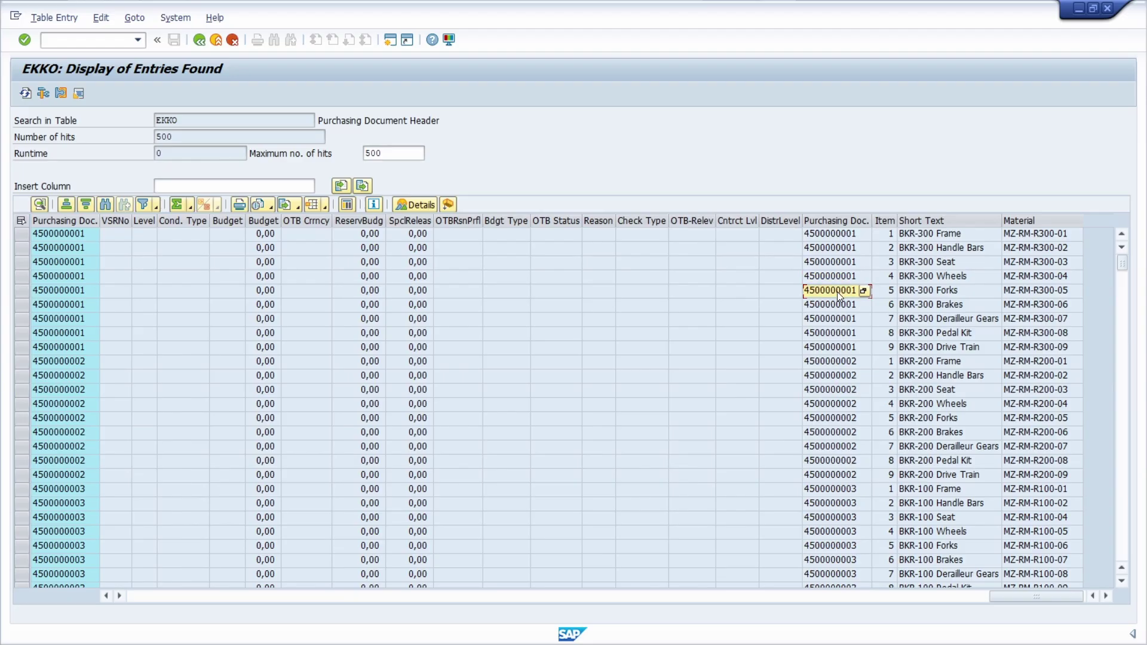
pyautogui.click(887, 234)
pyautogui.hotkey('shift', 'Tab')
pyautogui.press('F3')
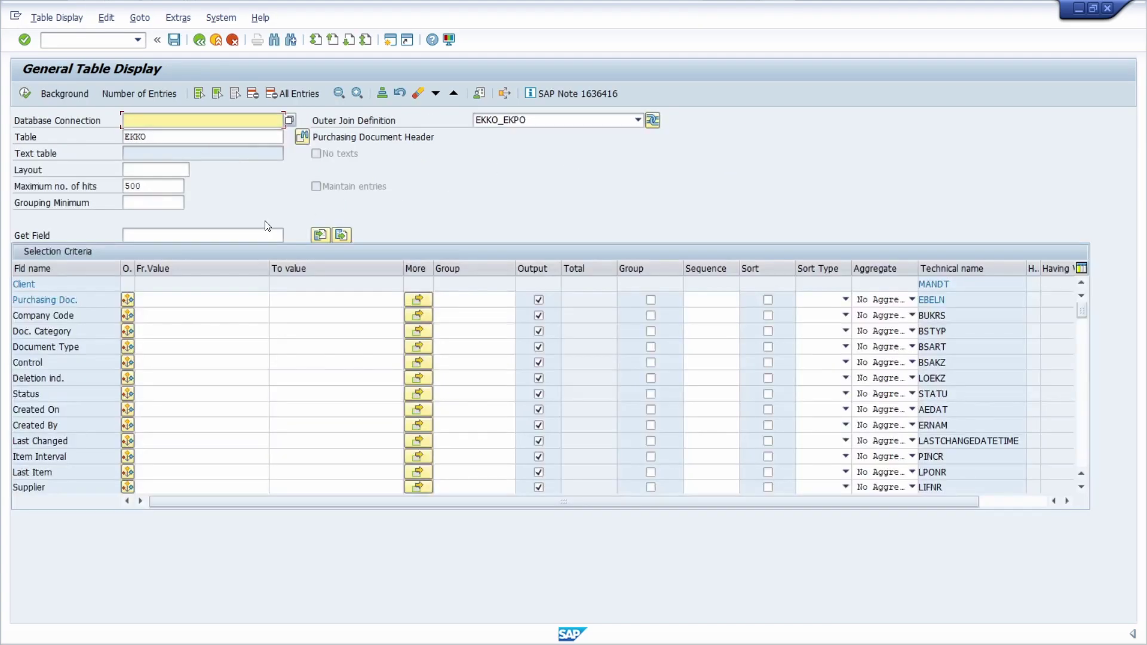
# Clear the outer join definition and execute the display of EKKO without a join.
pyautogui.click(638, 120)
pyautogui.click(521, 145)
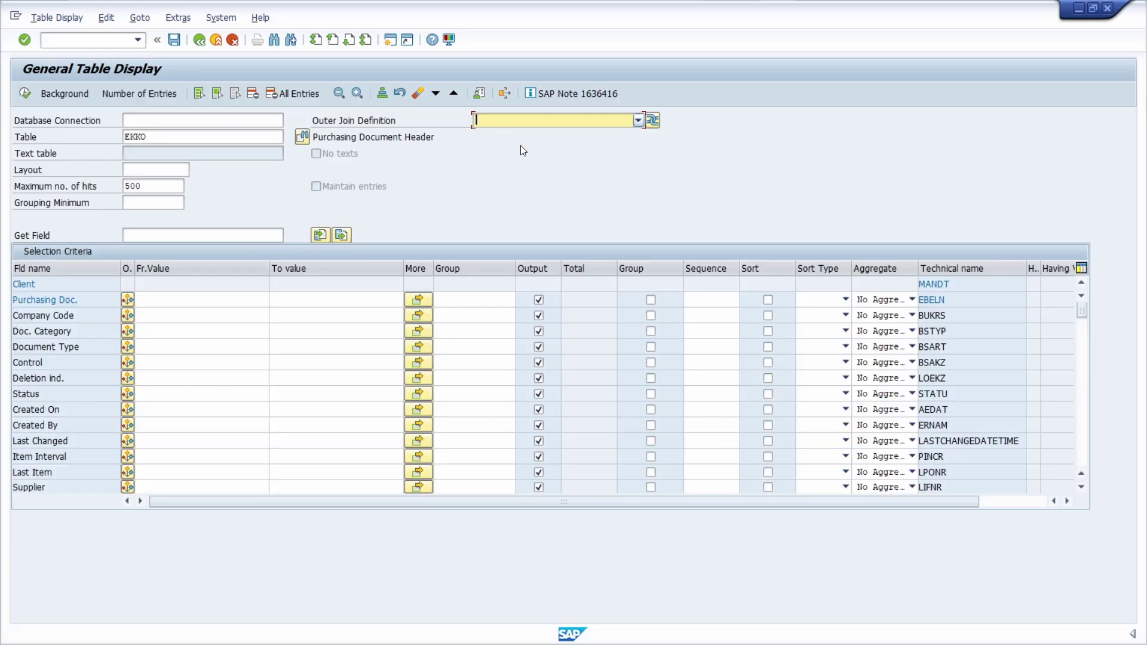
pyautogui.click(25, 93)
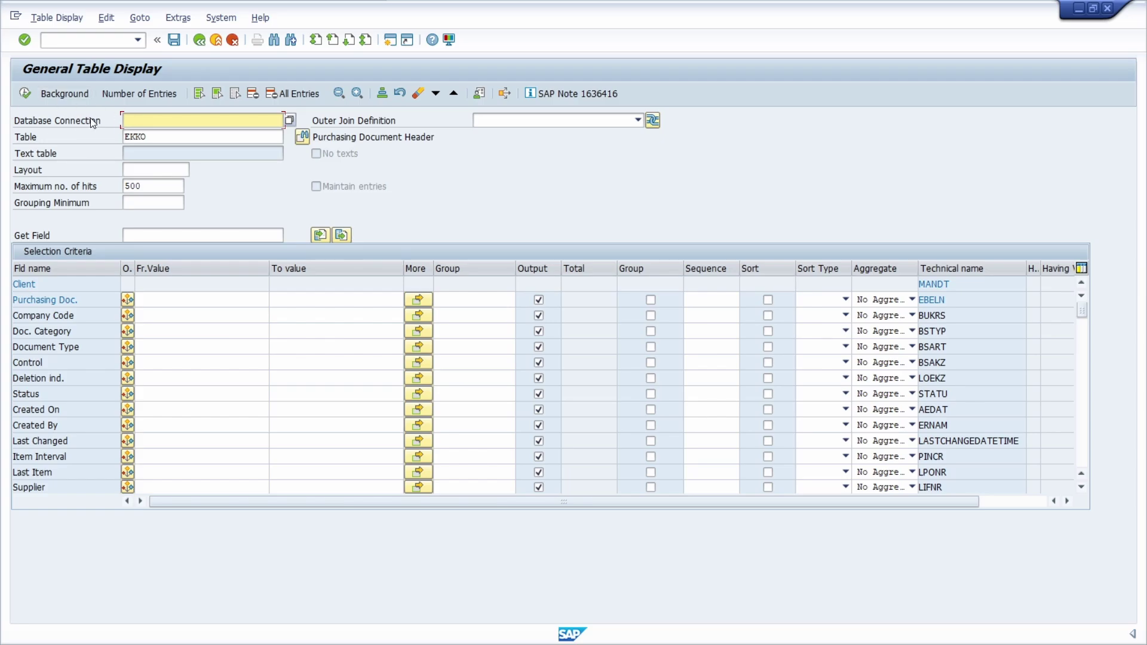
# Check the available values for the database connection and open transaction DBCO.
pyautogui.click(290, 118)
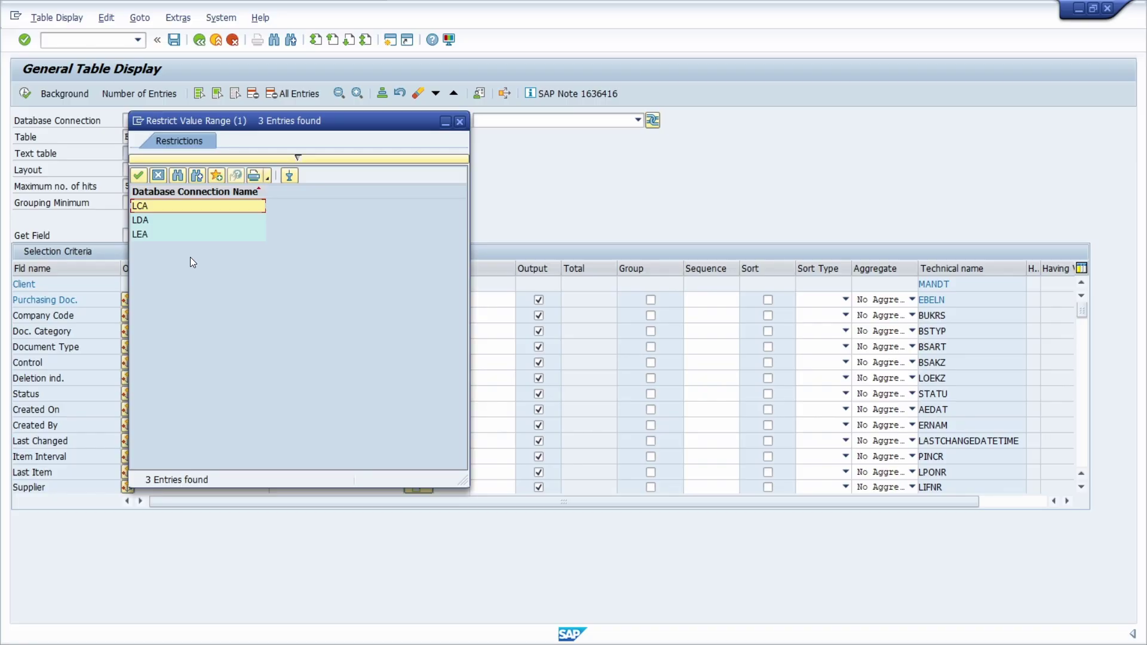
pyautogui.click(461, 122)
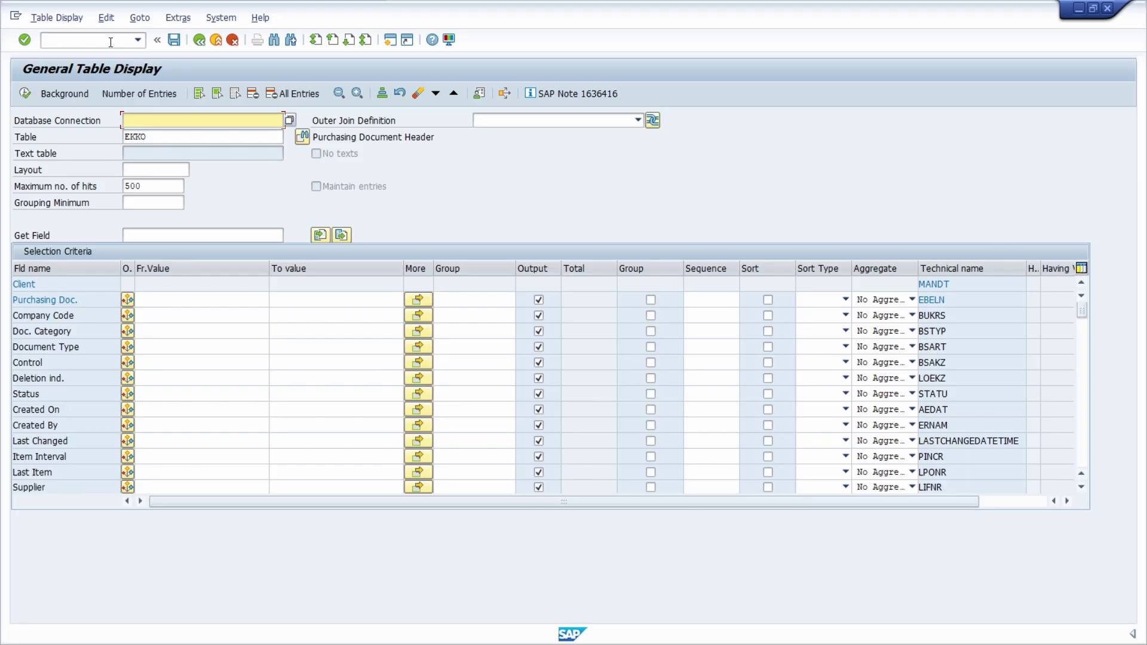
pyautogui.click(111, 42)
pyautogui.write('dbco')
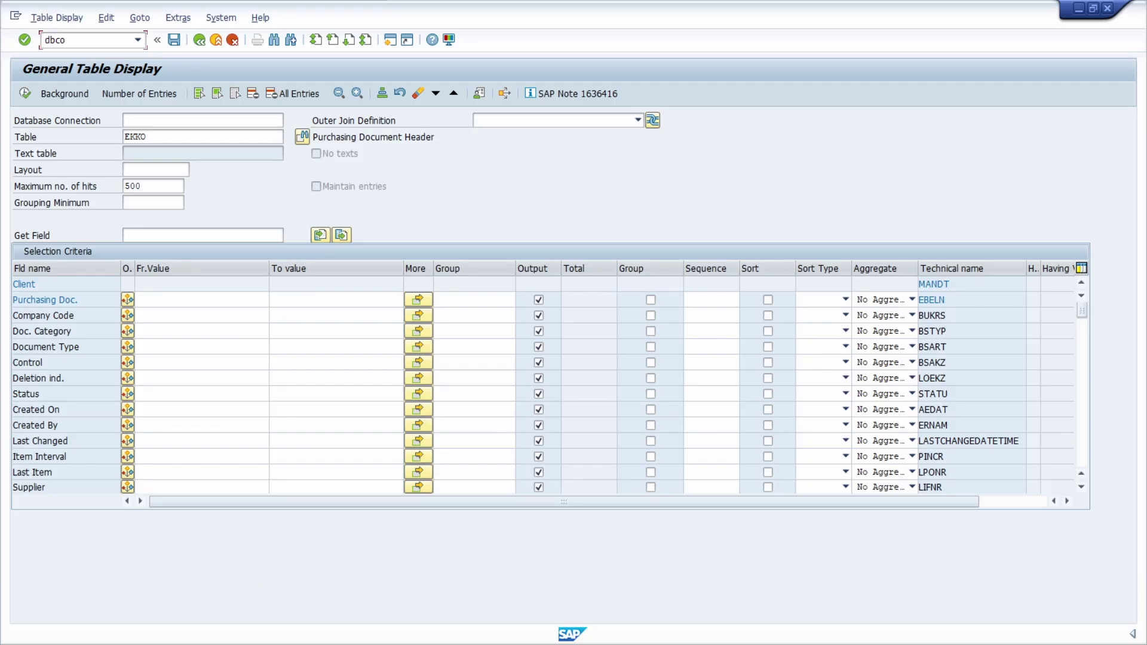
pyautogui.press('Return')
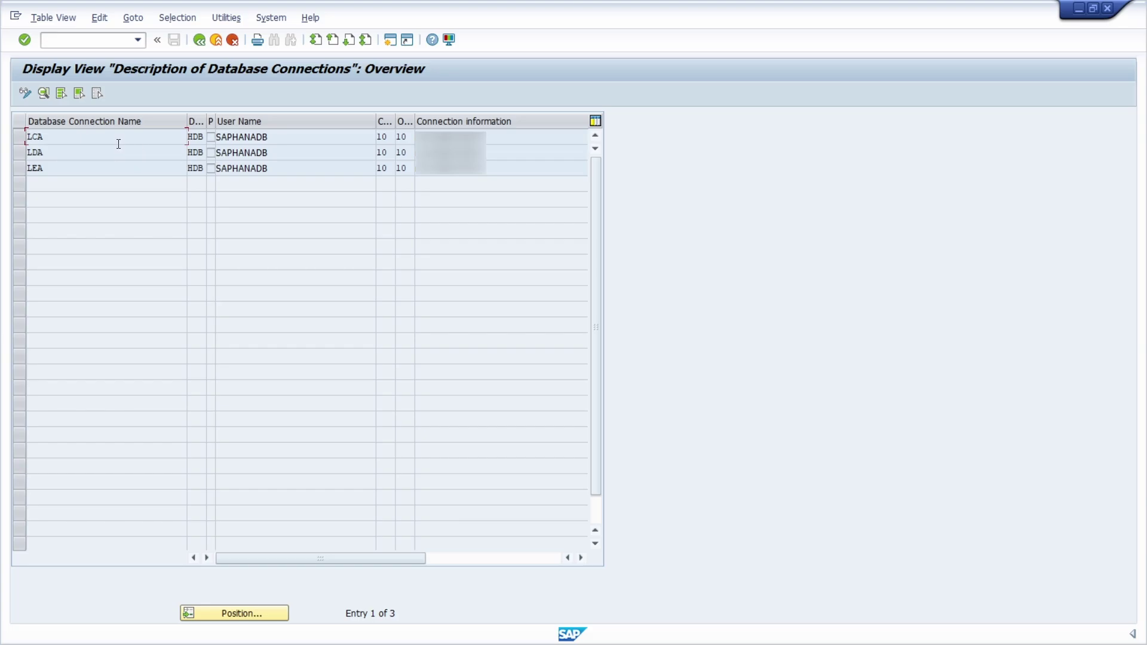
# Widen the DBS column and review the list of database systems, including HDB for SAP HANA database.
pyautogui.moveTo(187, 121); pyautogui.dragTo(269, 121)
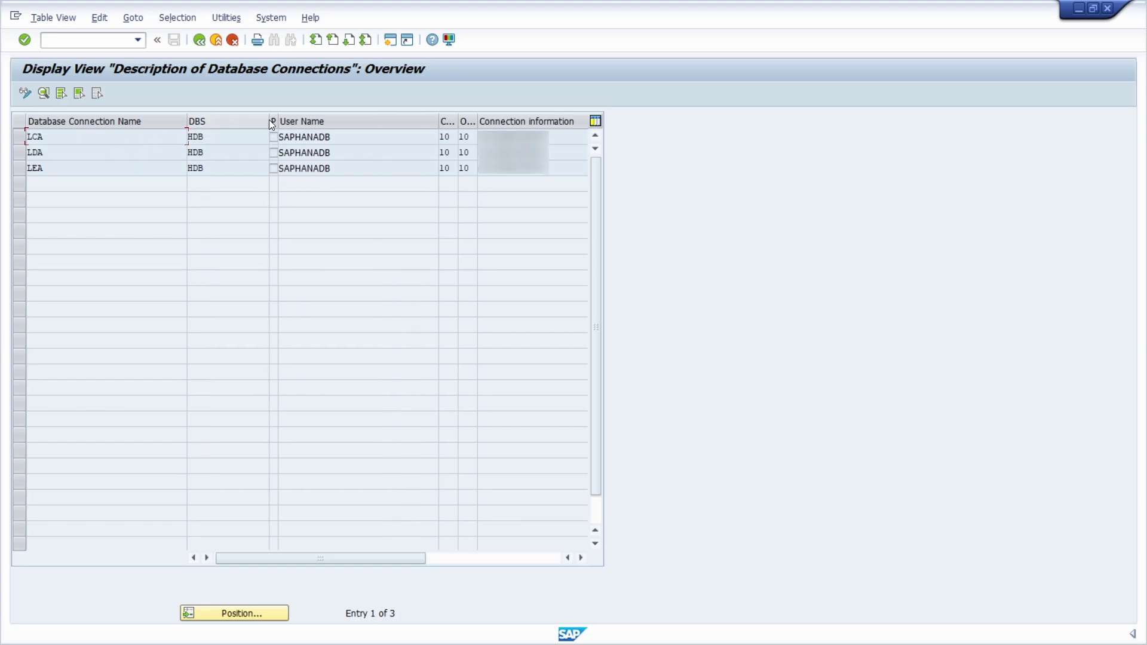
pyautogui.click(234, 138)
pyautogui.click(273, 137)
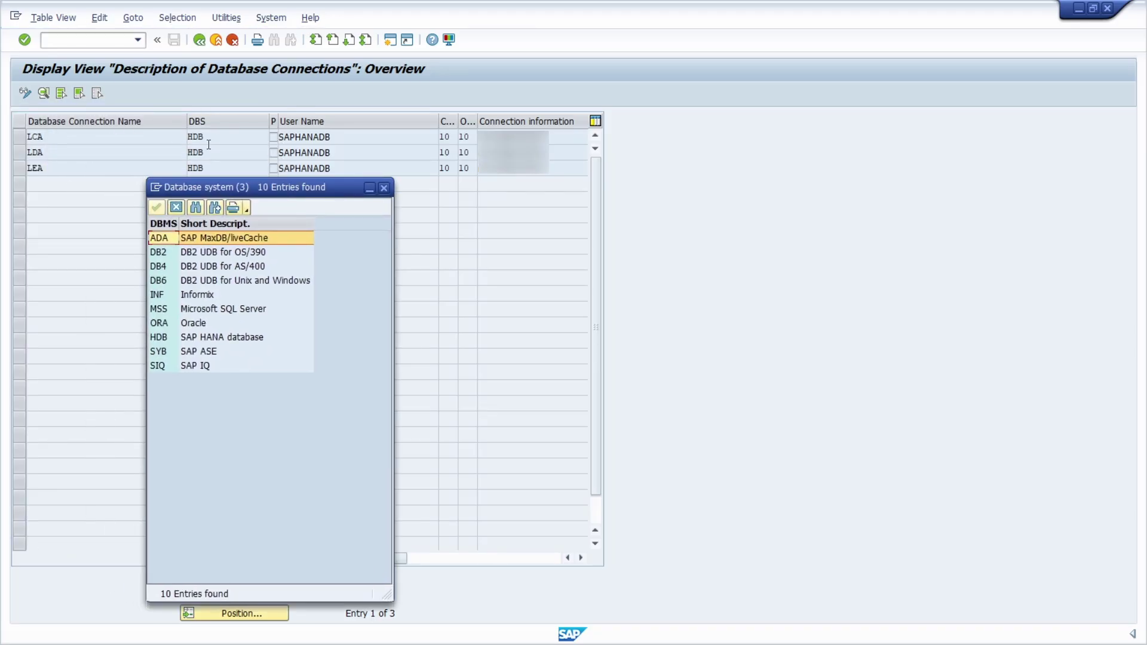
pyautogui.click(194, 340)
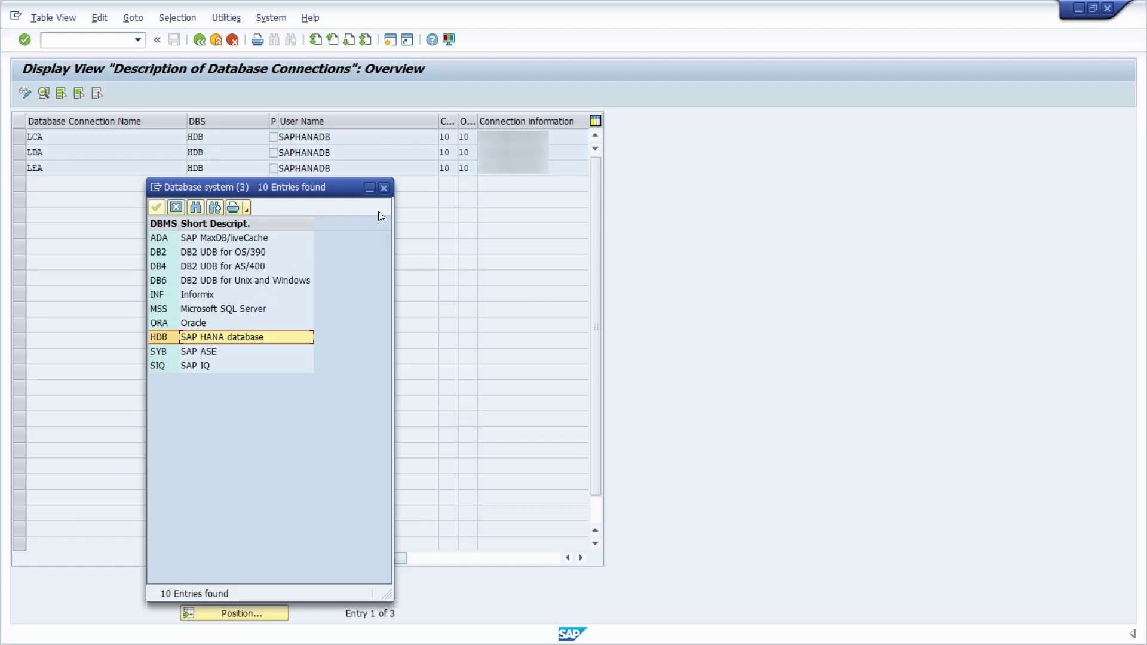
pyautogui.click(384, 188)
# Open transaction DBACOCKPIT and review the SAP HANA database entries under Database Connections in the system landscape.
pyautogui.click(89, 41)
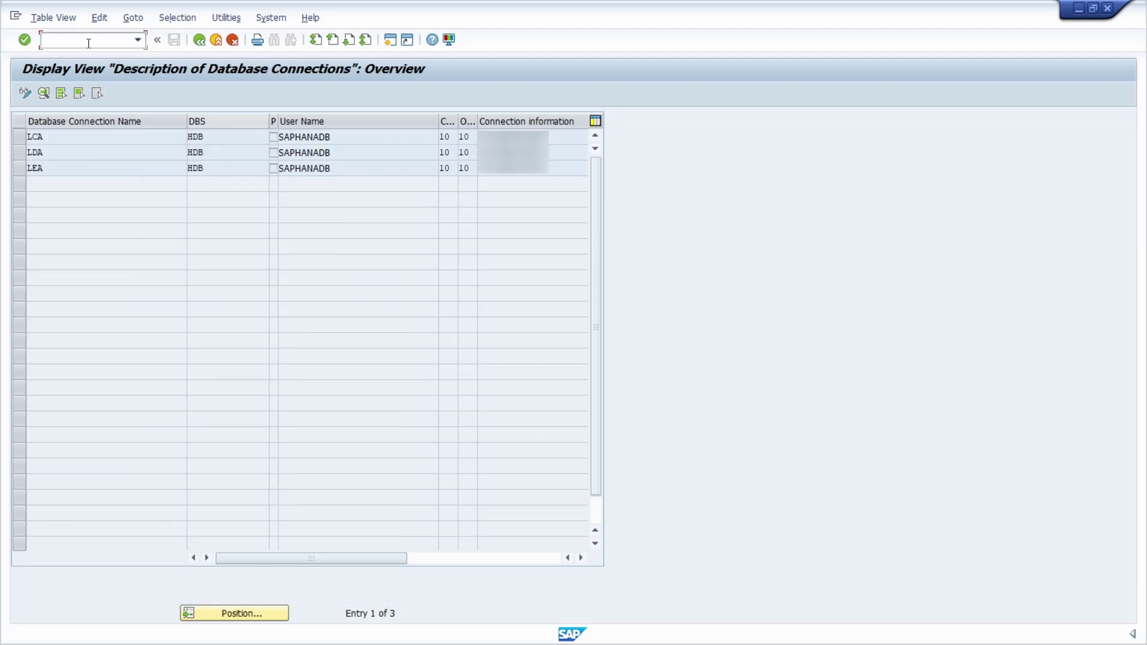
pyautogui.write('/ndbacock')
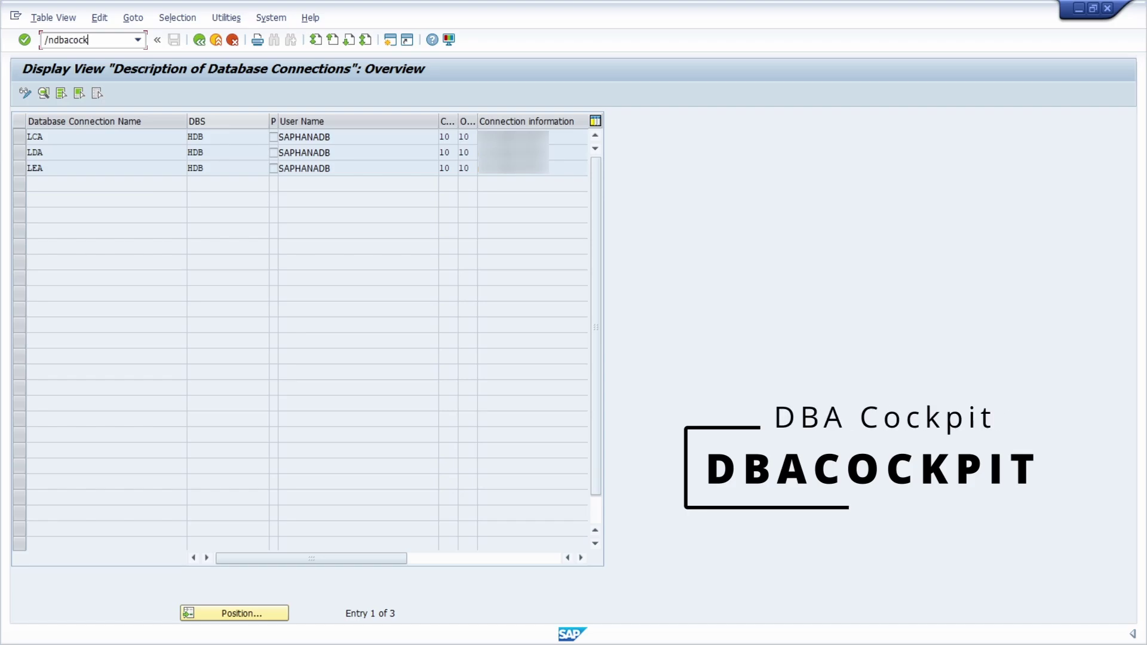
pyautogui.write('pit')
pyautogui.press('Return')
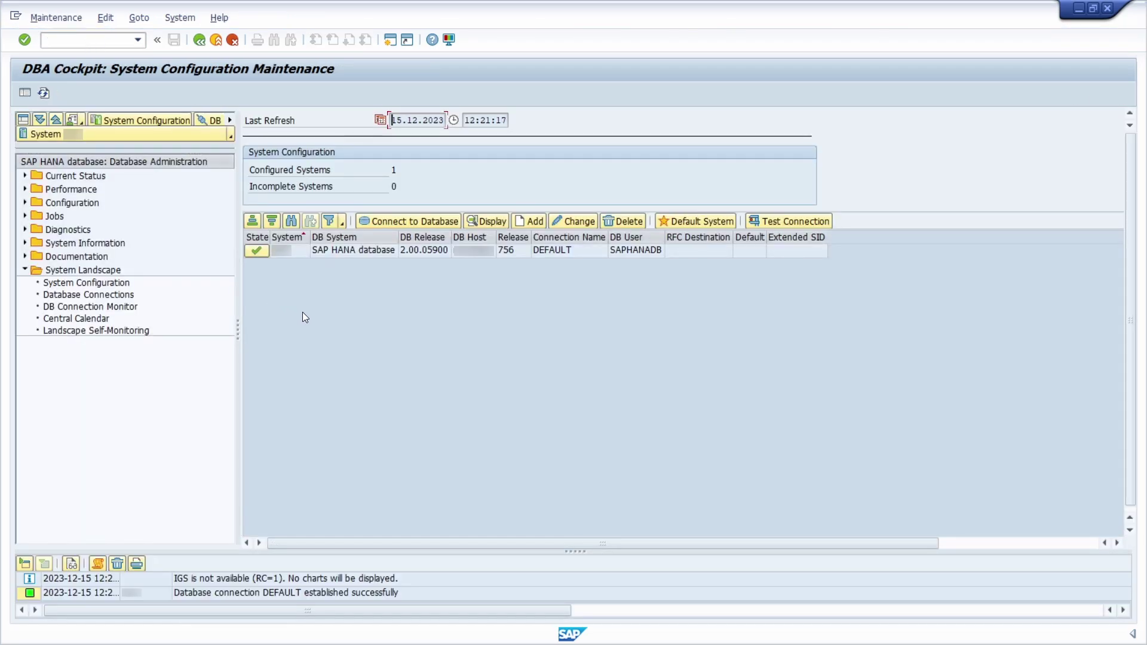
pyautogui.click(110, 296)
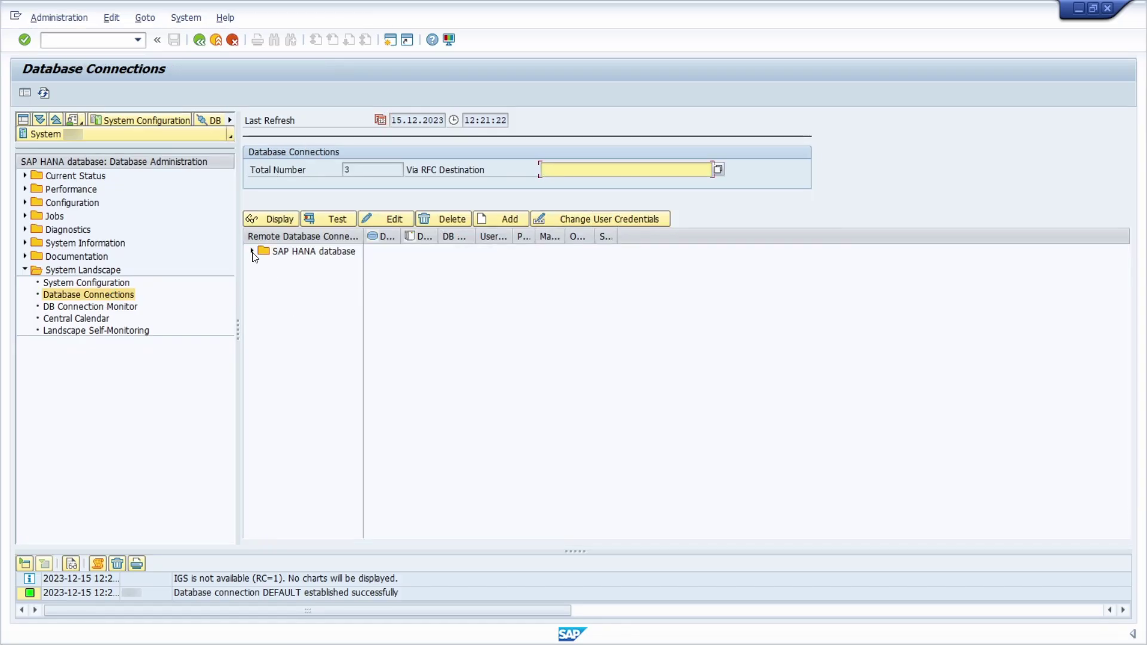
pyautogui.click(252, 251)
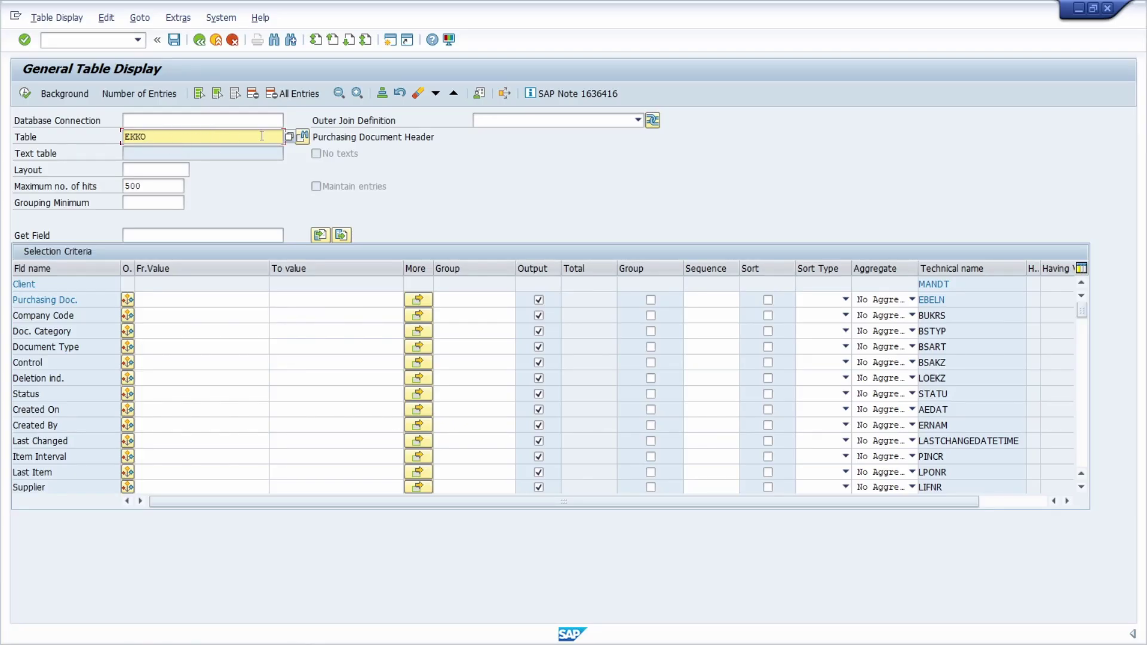
# Look up table EKKO in the table search function from SE16H and return to the selection screen.
pyautogui.click(302, 138)
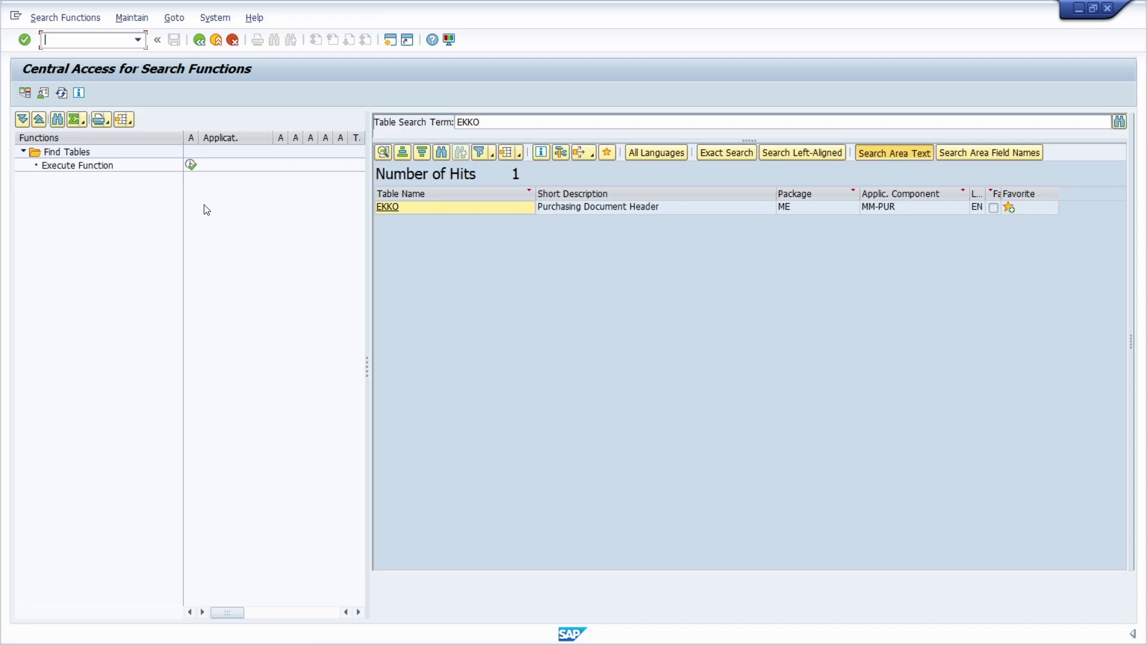
pyautogui.click(198, 46)
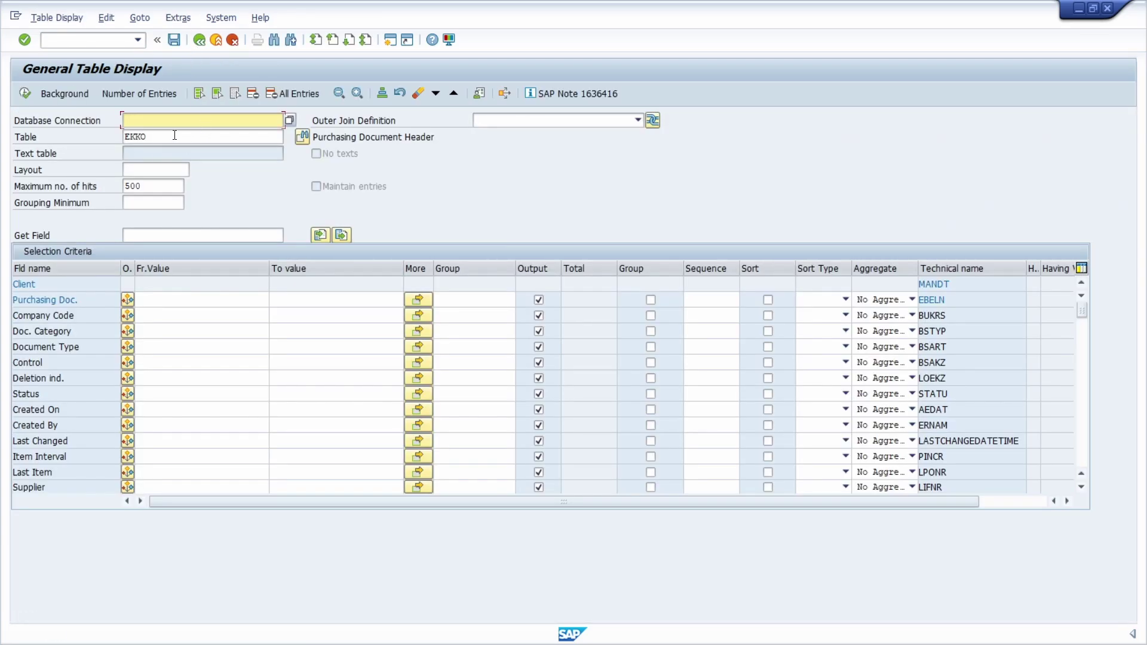
# Load table TSTC in the selection screen and check its assigned text table.
pyautogui.moveTo(172, 136); pyautogui.dragTo(109, 136)
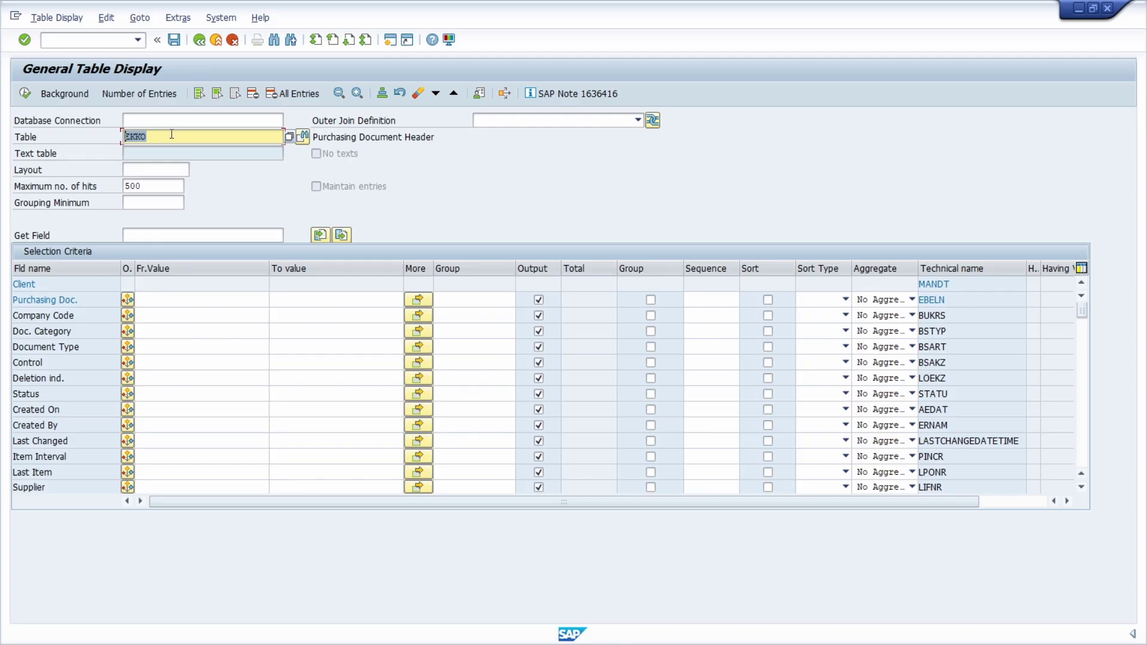
pyautogui.write('tstc')
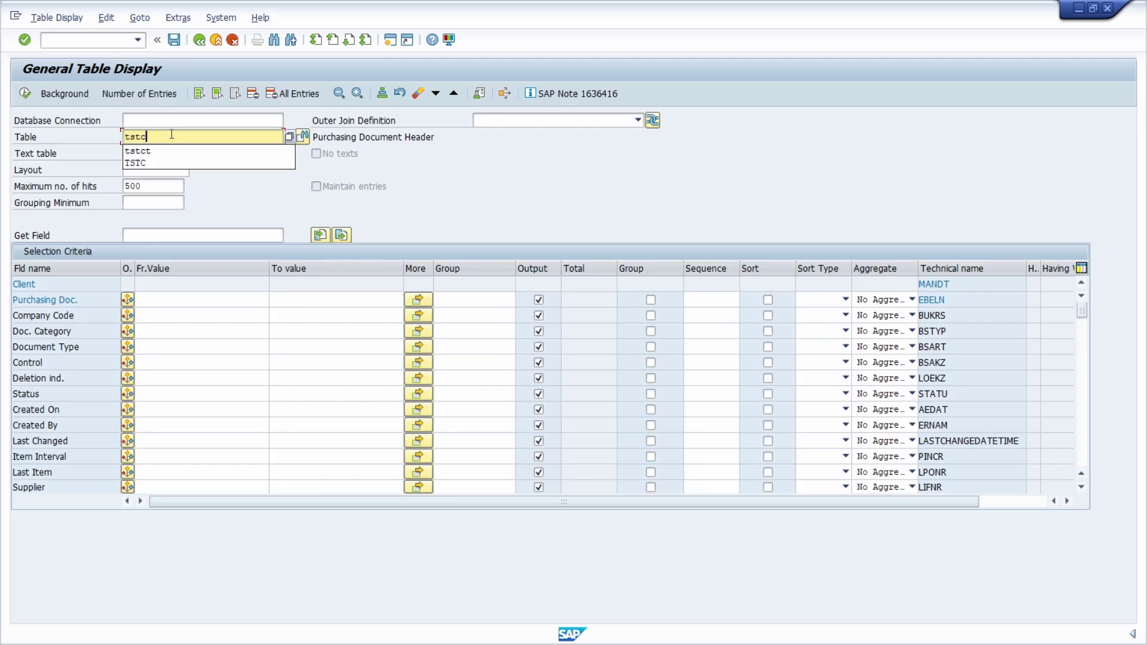
pyautogui.press('Return')
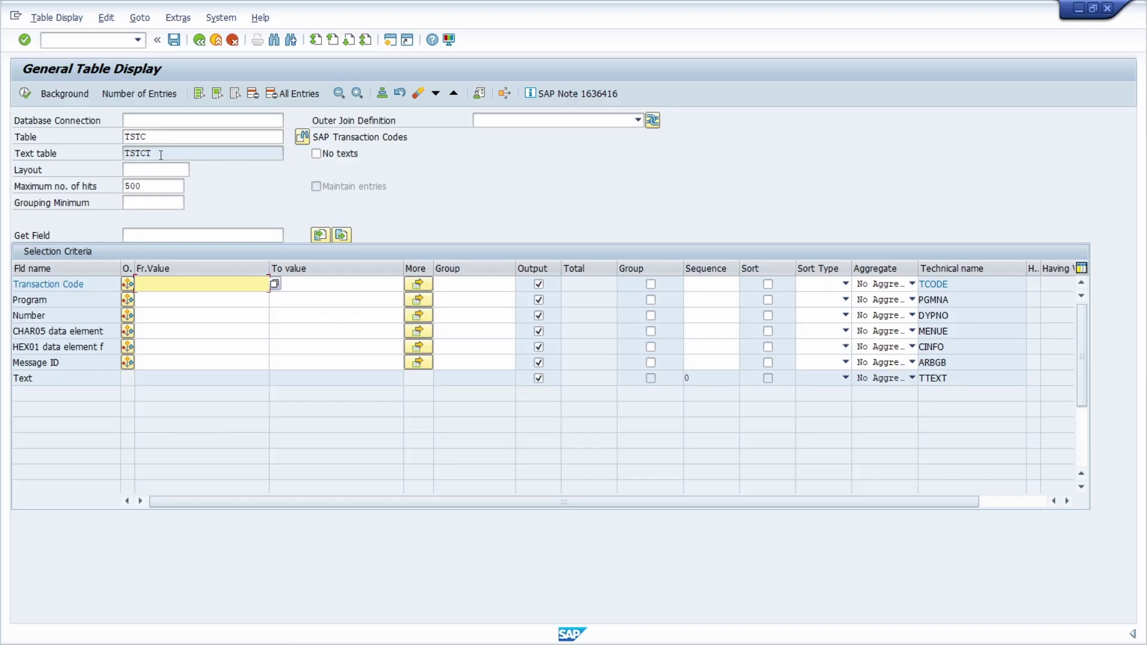
pyautogui.doubleClick(161, 155)
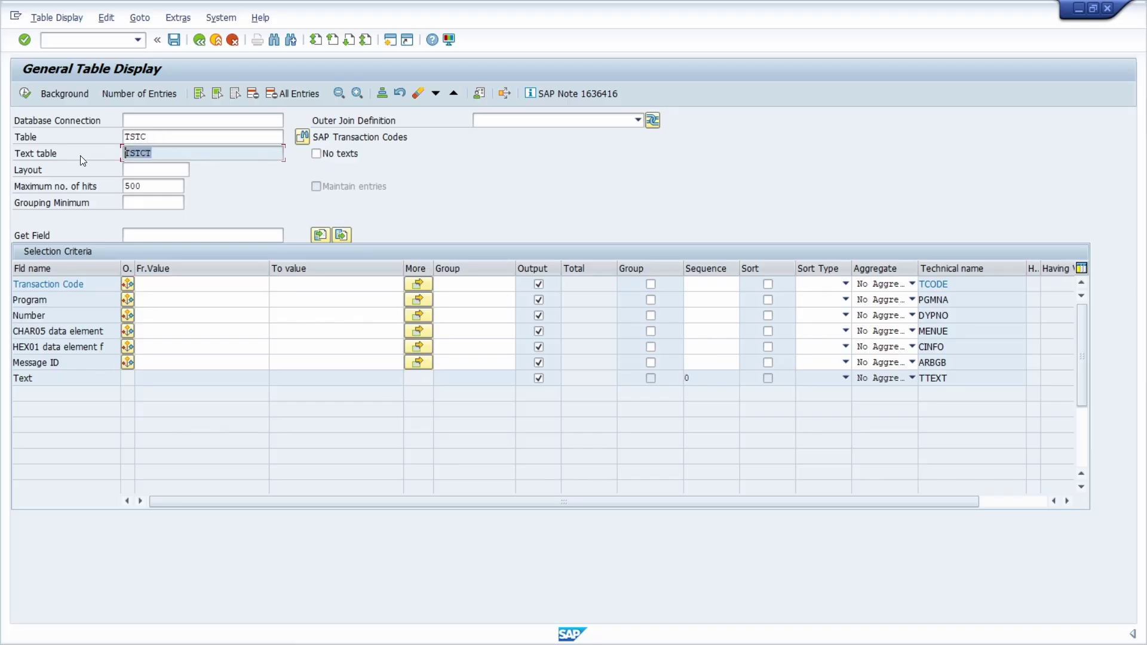
pyautogui.click(187, 157)
pyautogui.hotkey('shift', 'Tab')
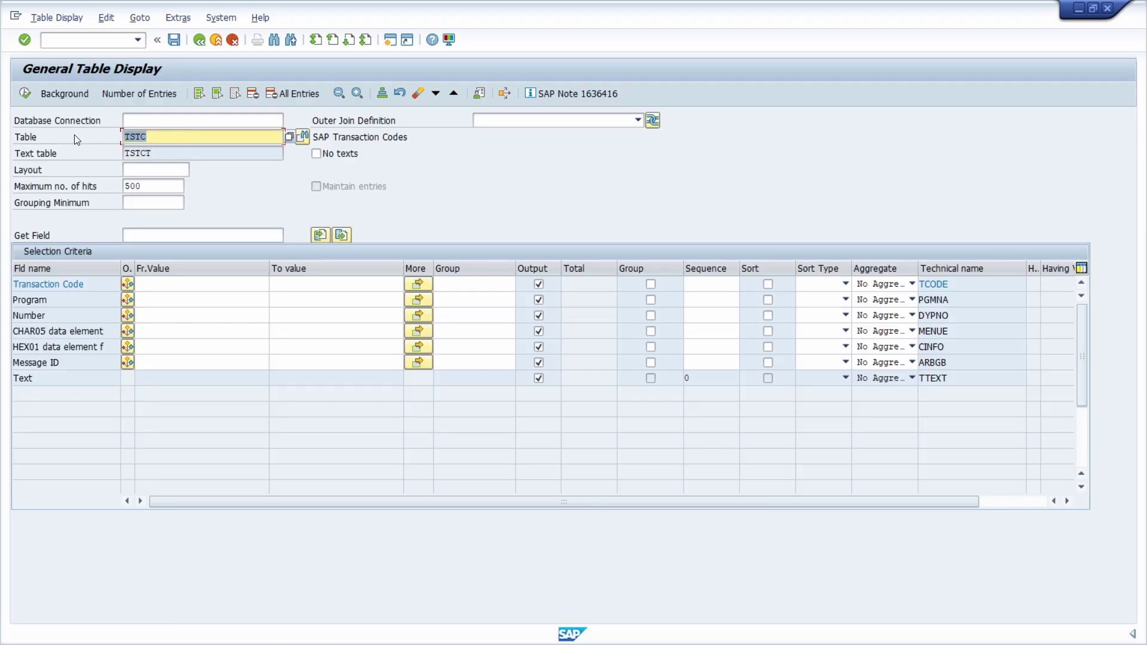
# Load table EKKO again and choose the layout TEST from the available layouts.
pyautogui.write('EKKO')
pyautogui.press('Return')
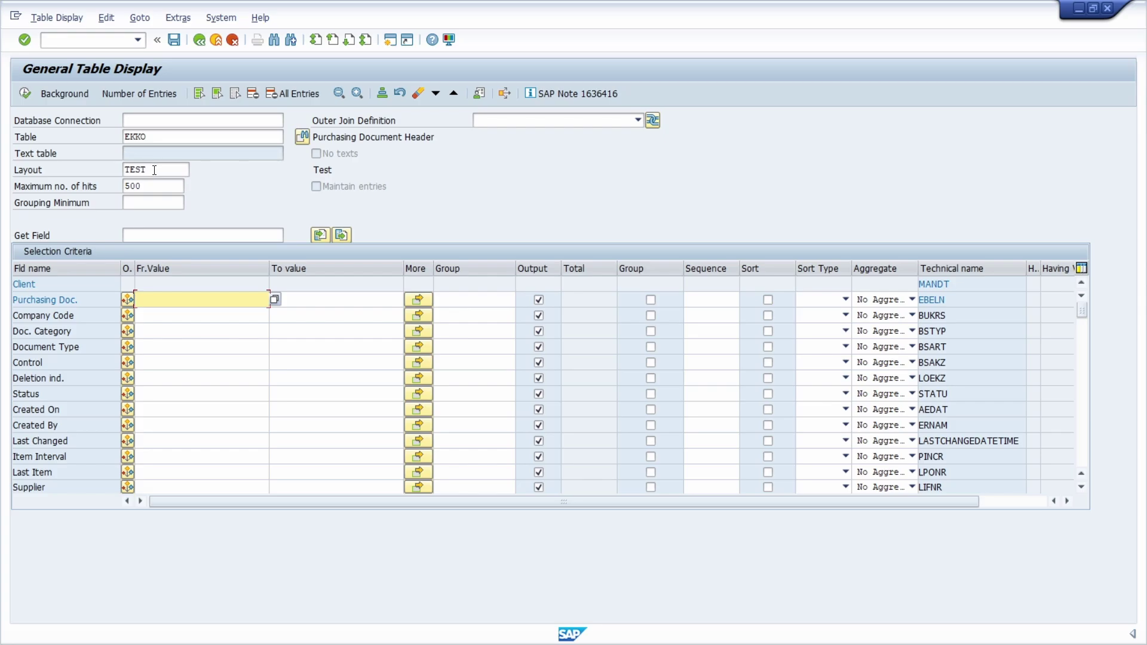
pyautogui.click(154, 170)
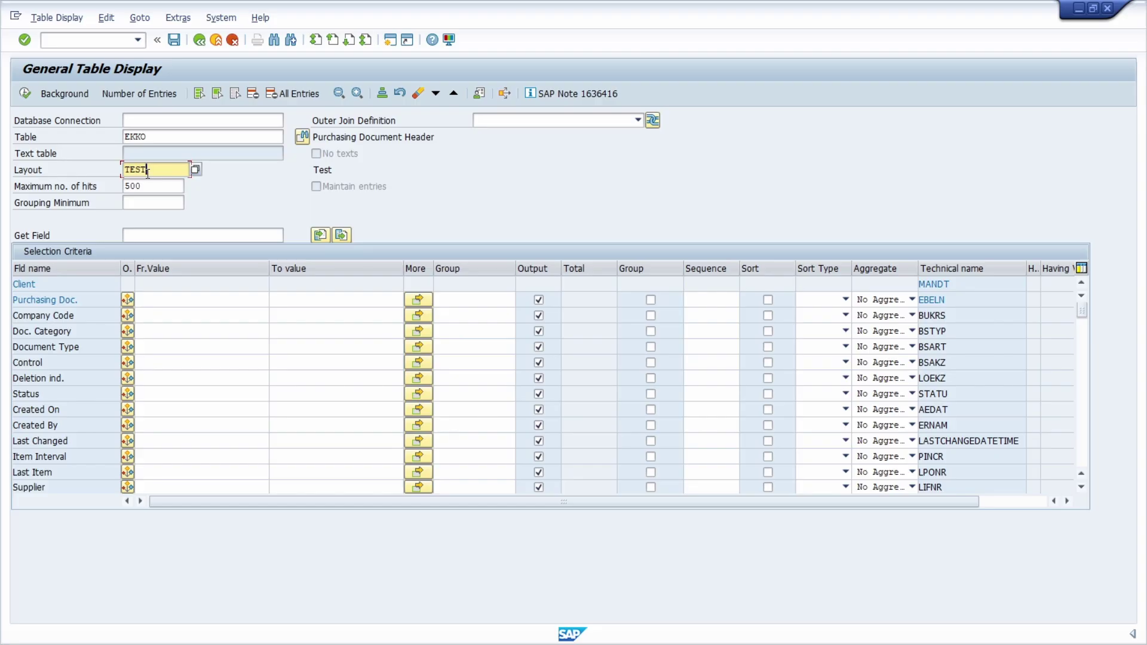
pyautogui.click(195, 169)
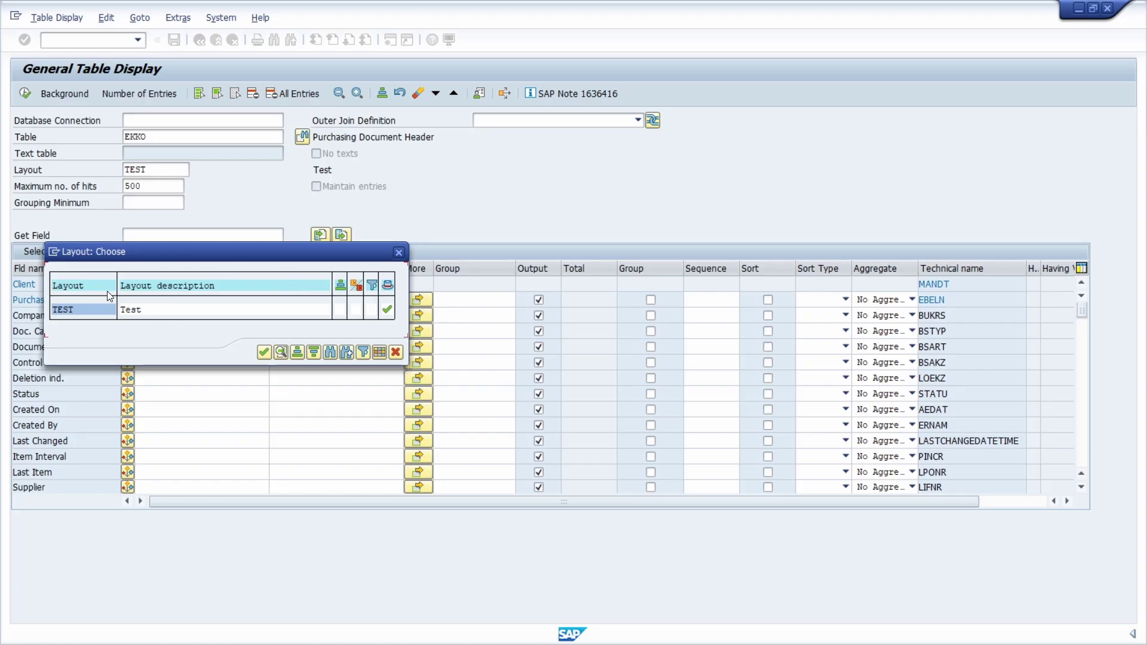
pyautogui.doubleClick(90, 309)
# Try a grouping minimum of 5 below the maximum number of hits and clear the entry.
pyautogui.click(176, 189)
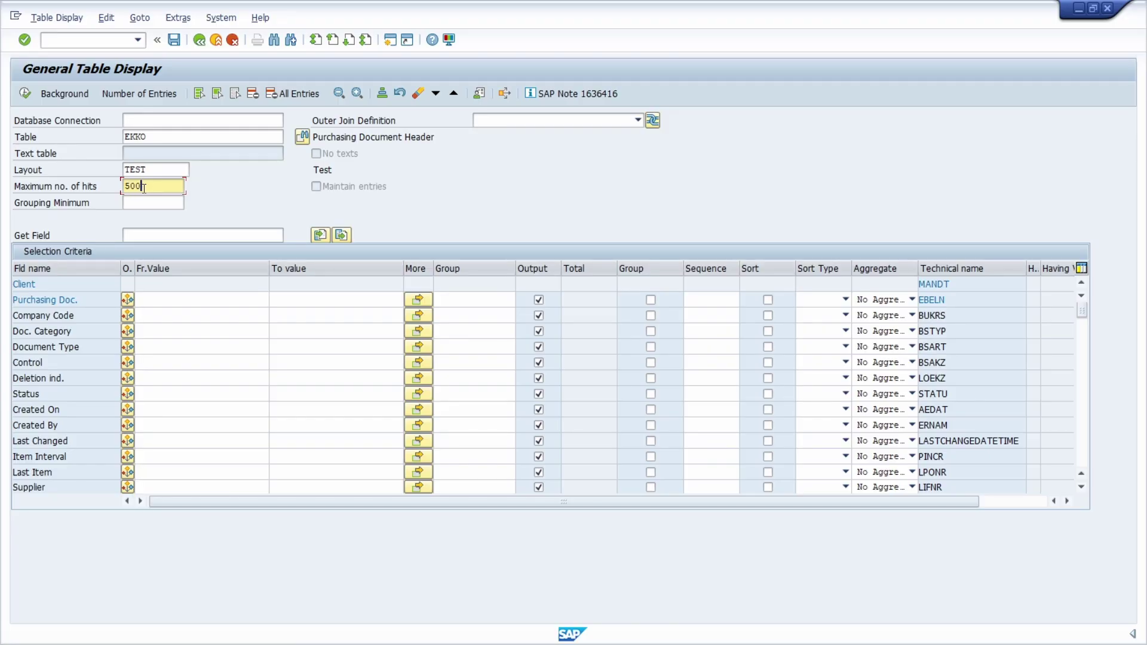
pyautogui.click(141, 204)
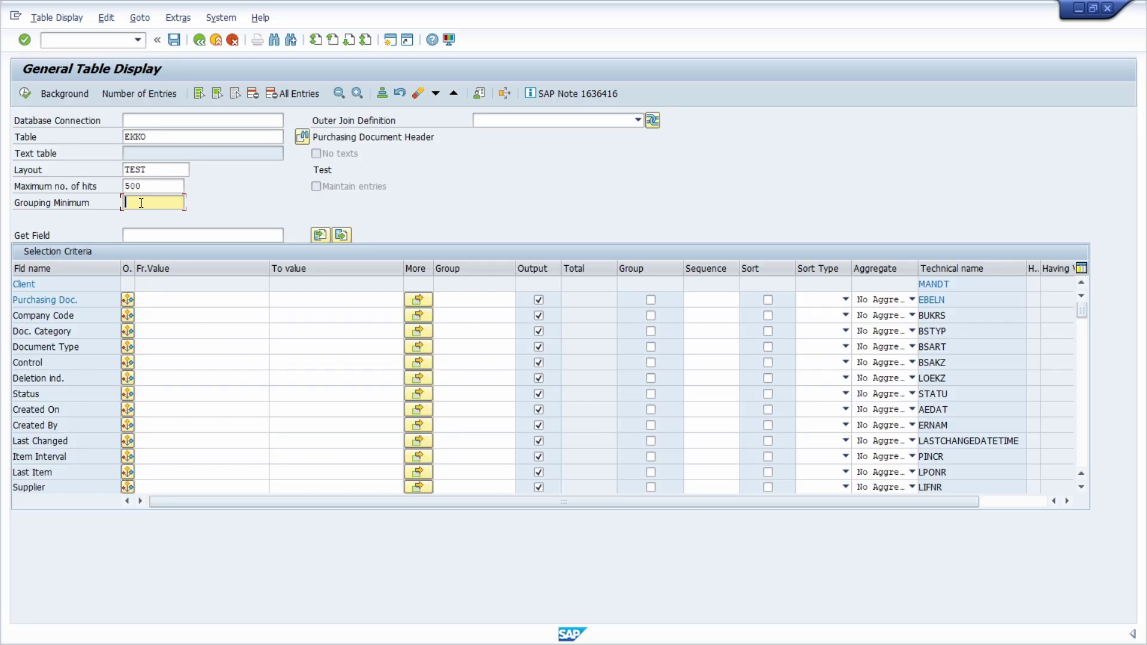
pyautogui.write('5')
pyautogui.press('BackSpace')
# Bring the fields ZTERM, ERNAM and LOEKZ to the start of the selection criteria with Get Field.
pyautogui.click(146, 235)
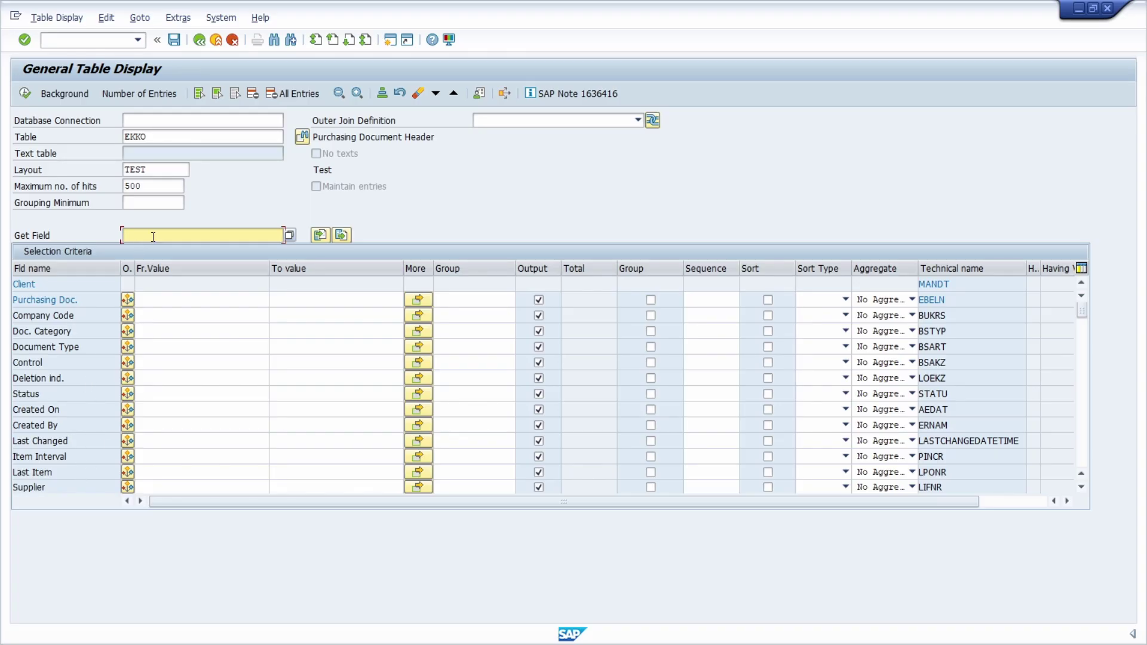
pyautogui.click(291, 234)
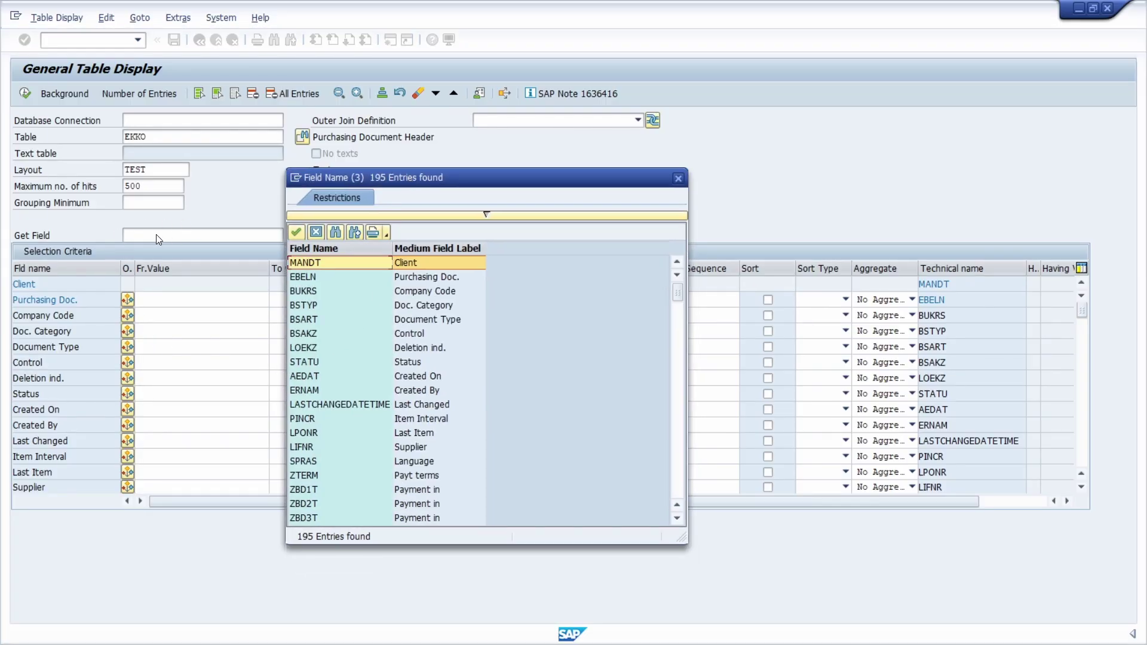
pyautogui.doubleClick(328, 477)
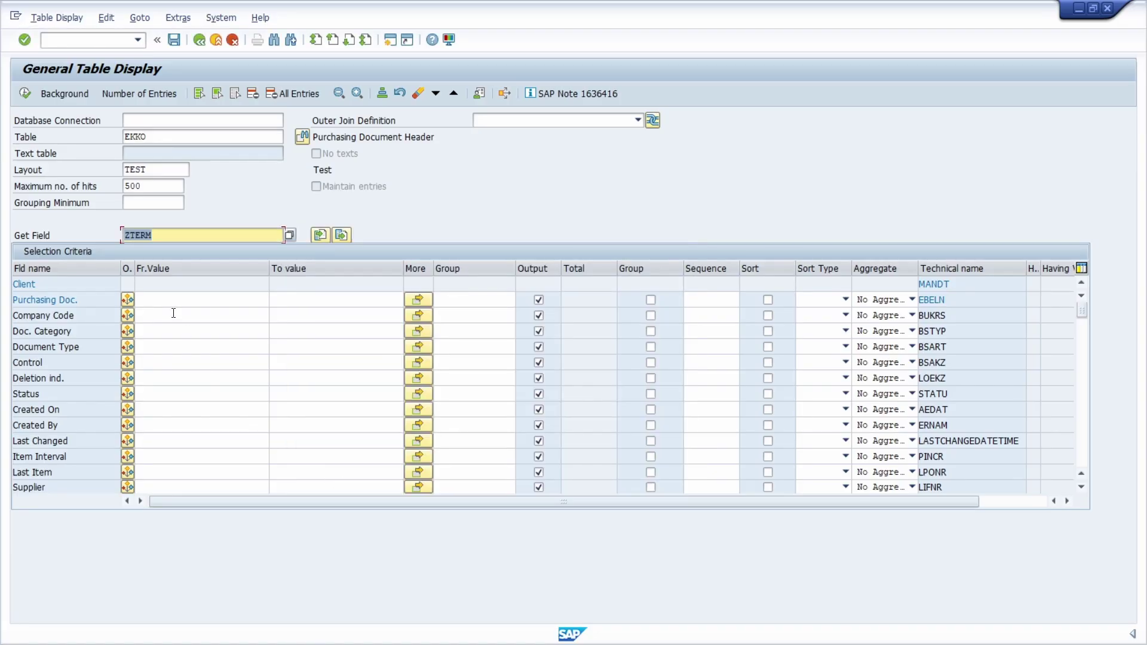
pyautogui.press('Return')
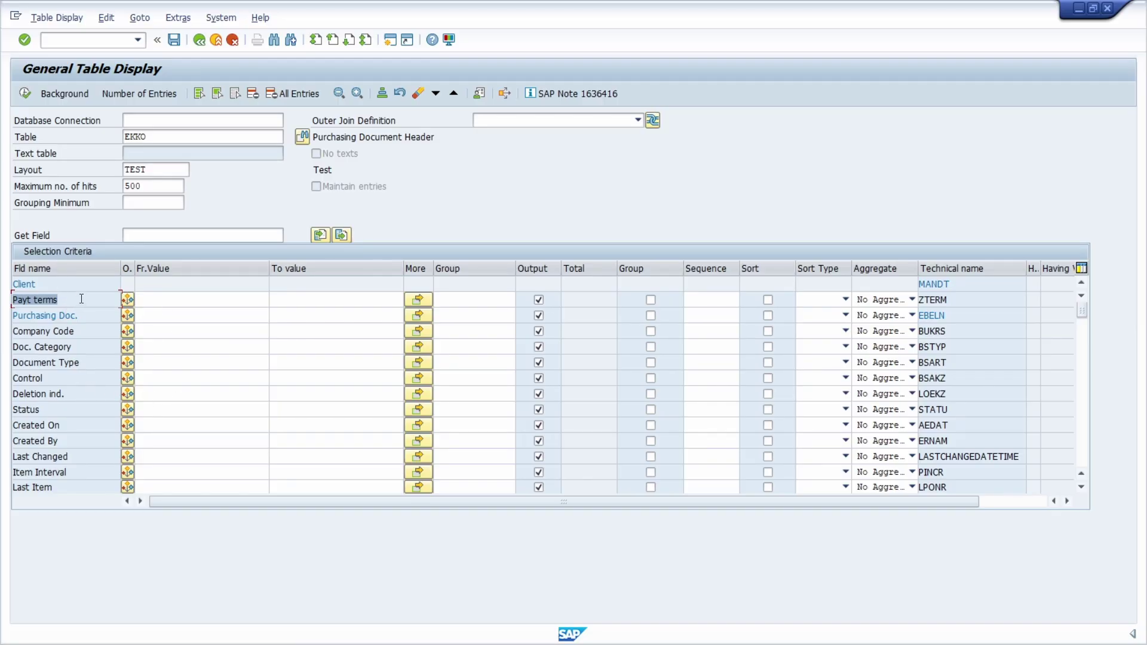
pyautogui.click(153, 232)
pyautogui.write('ernam')
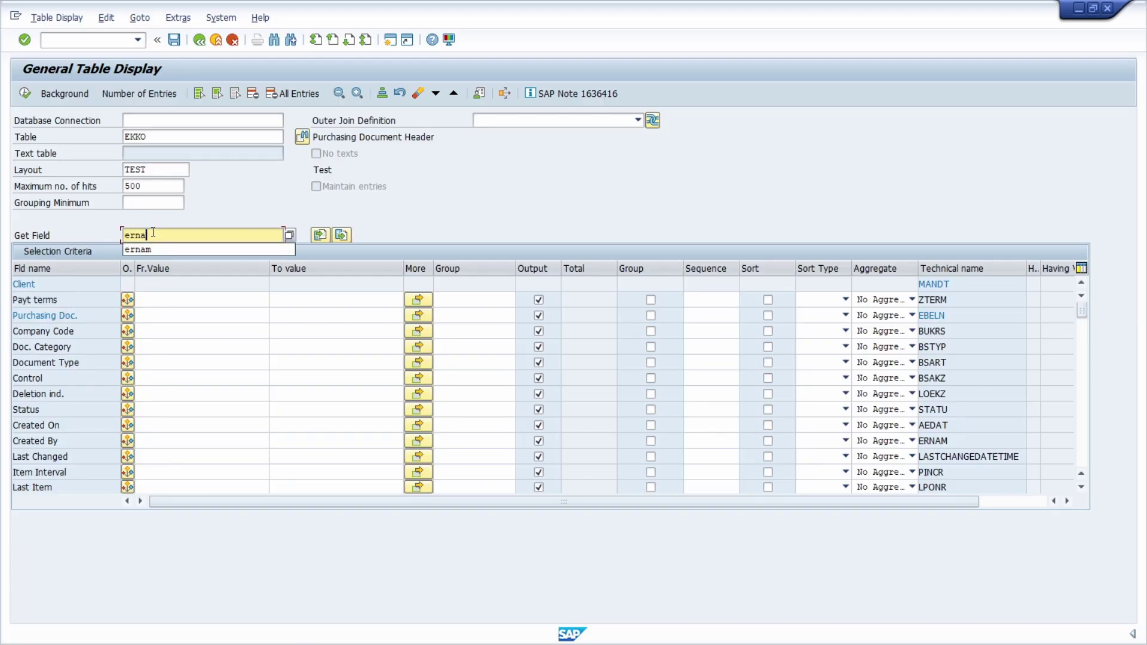
pyautogui.press('Return')
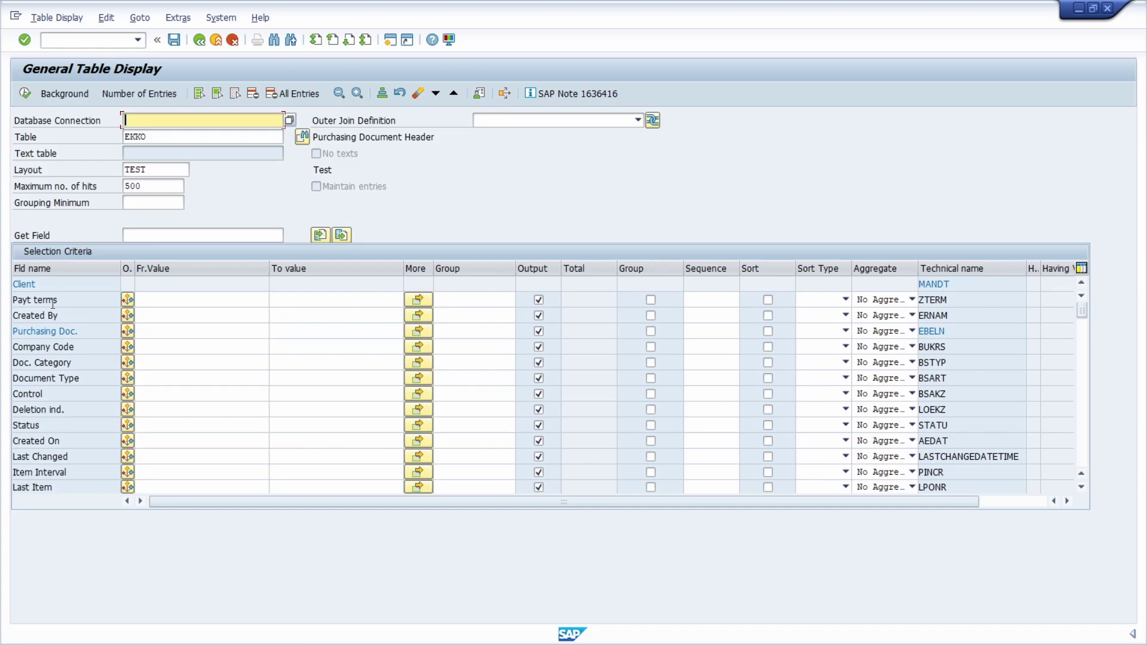
pyautogui.click(175, 240)
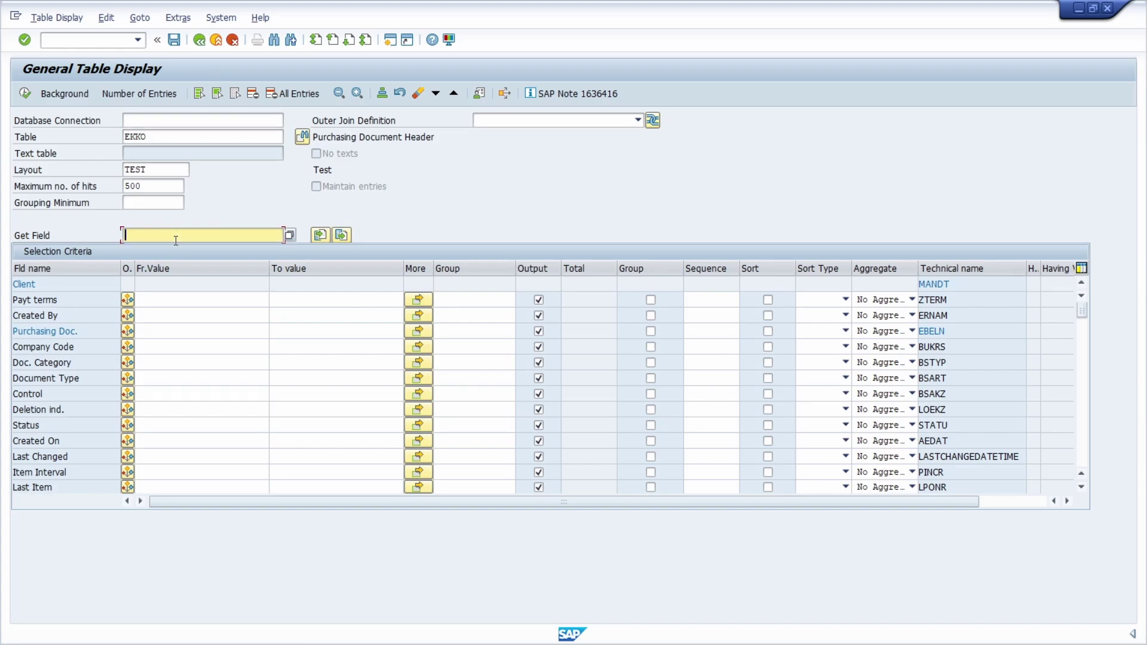
pyautogui.write('loekz')
pyautogui.press('Return')
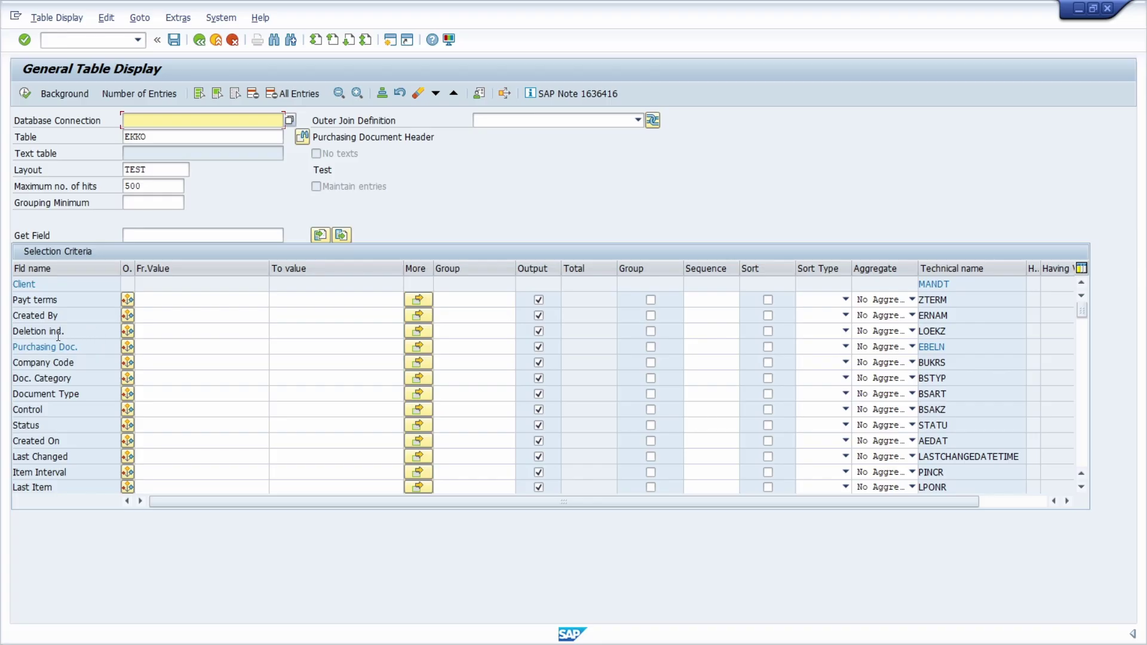
# Enter the creator's user name as the from-value of the Created By field.
pyautogui.click(42, 303)
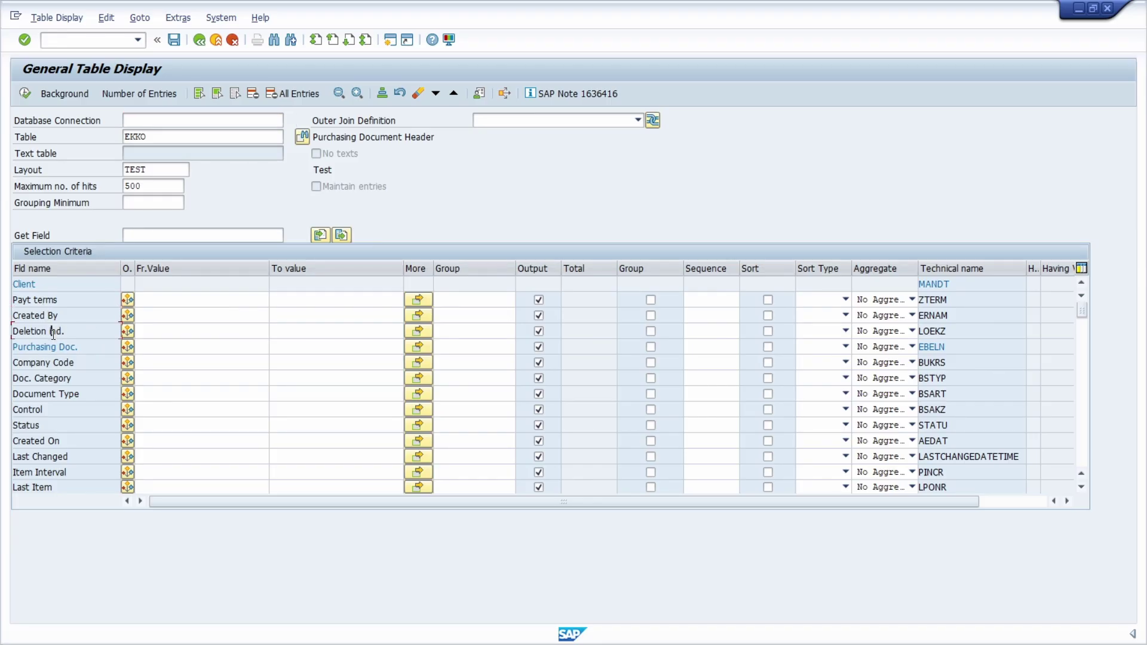
pyautogui.click(165, 301)
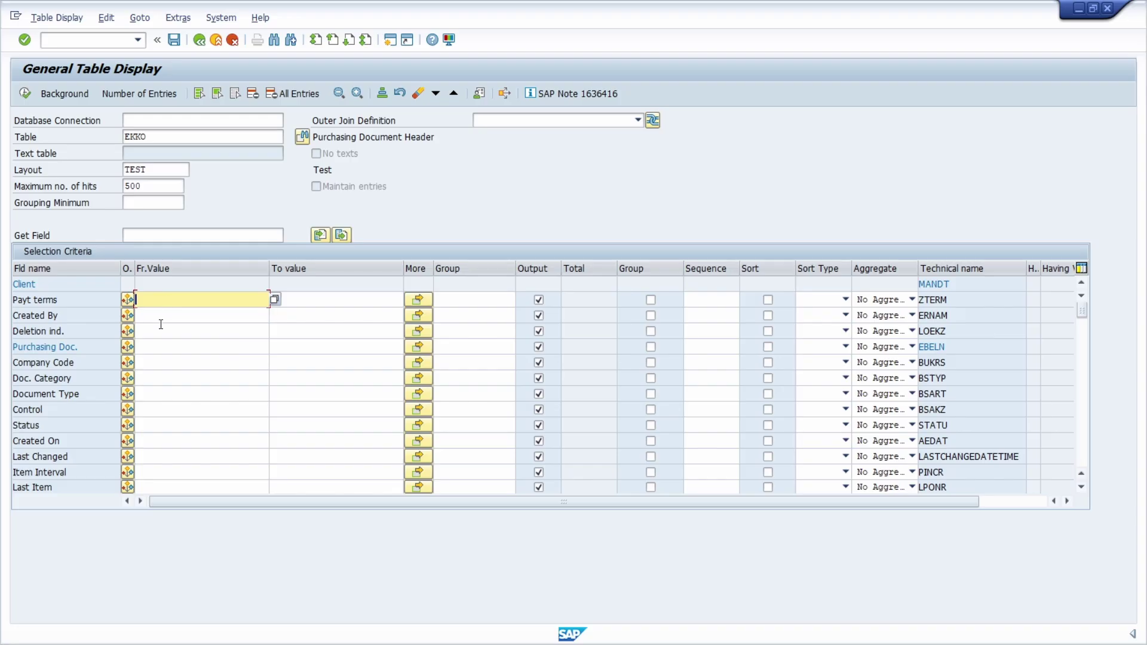
pyautogui.click(161, 316)
pyautogui.write('and')
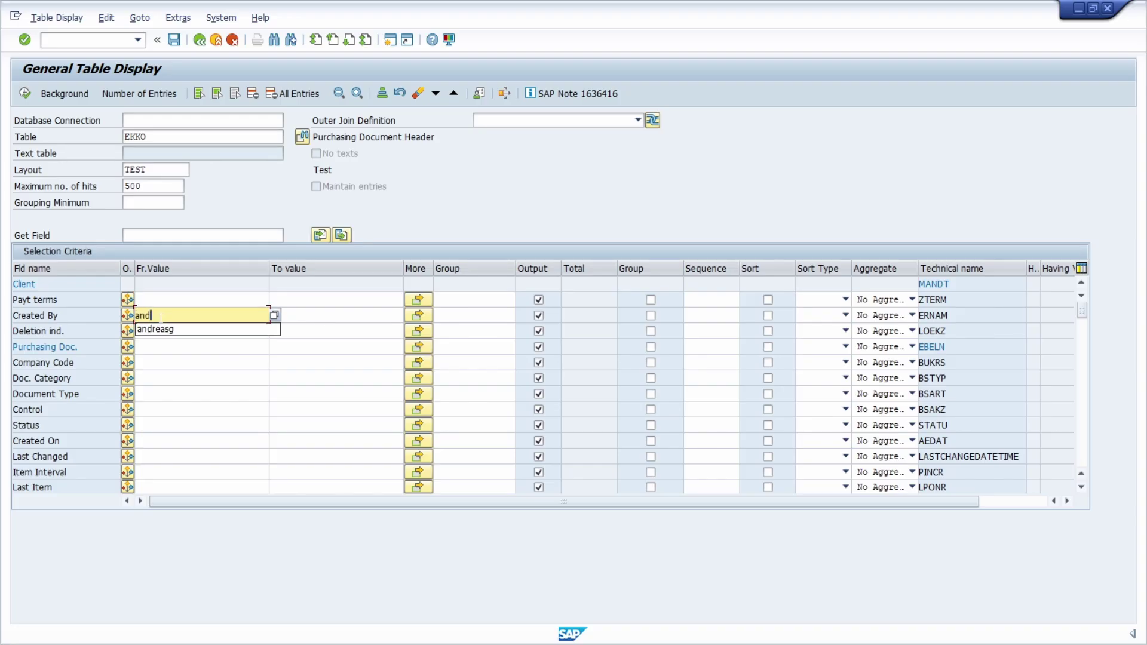
pyautogui.press('Down')
pyautogui.press('Return')
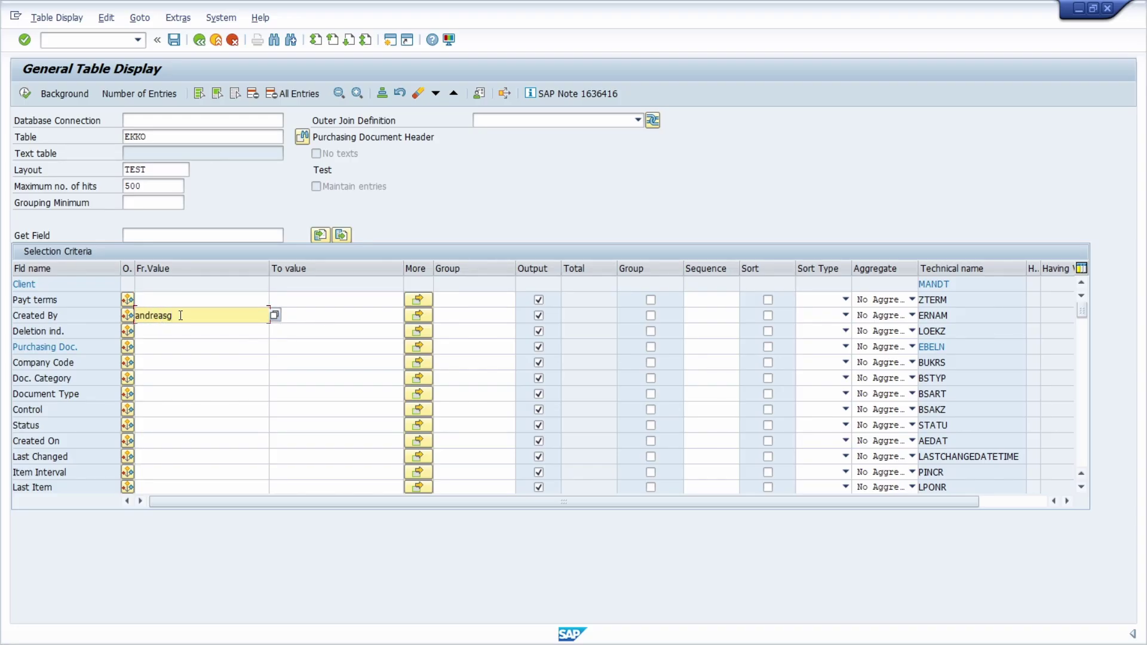
# Find the field ernam in the selection criteria with the field name search and return to the start of the list.
pyautogui.scroll(-2, 180, 316)
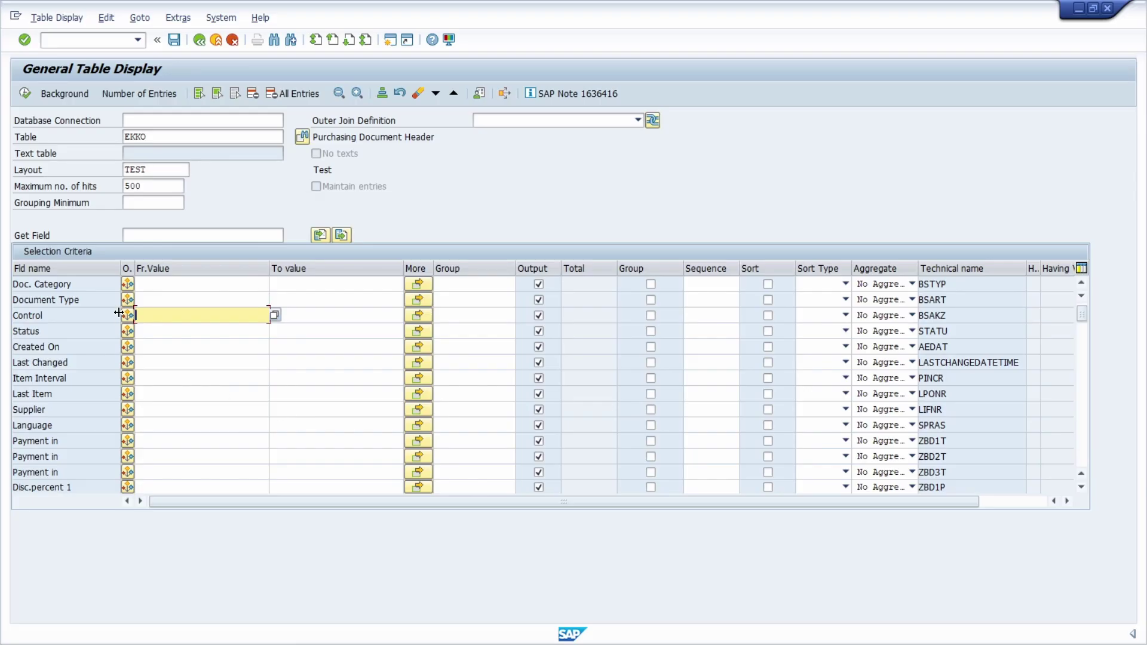
pyautogui.hotkey('ctrl', 'f')
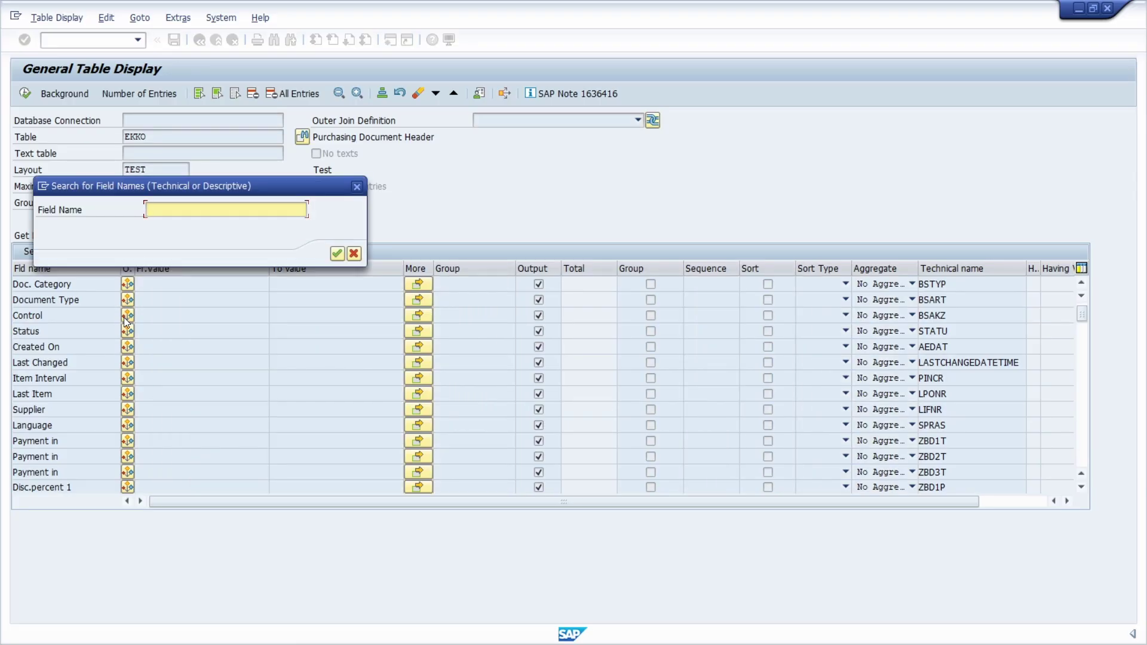
pyautogui.write('ernam')
pyautogui.press('Return')
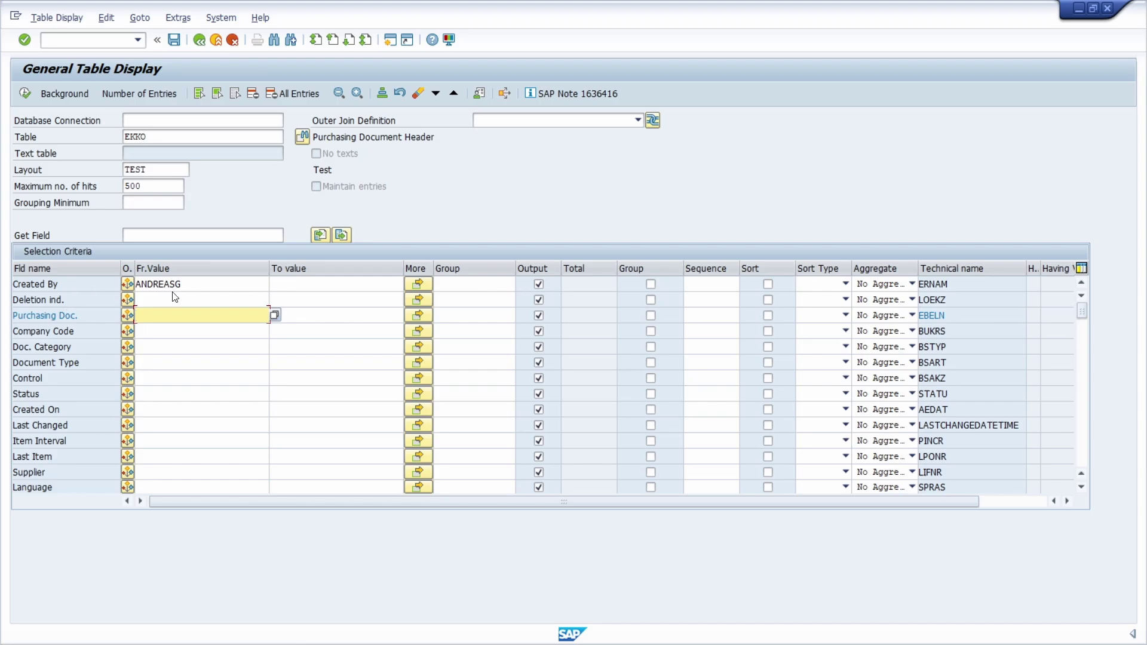
pyautogui.scroll(2, 159, 317)
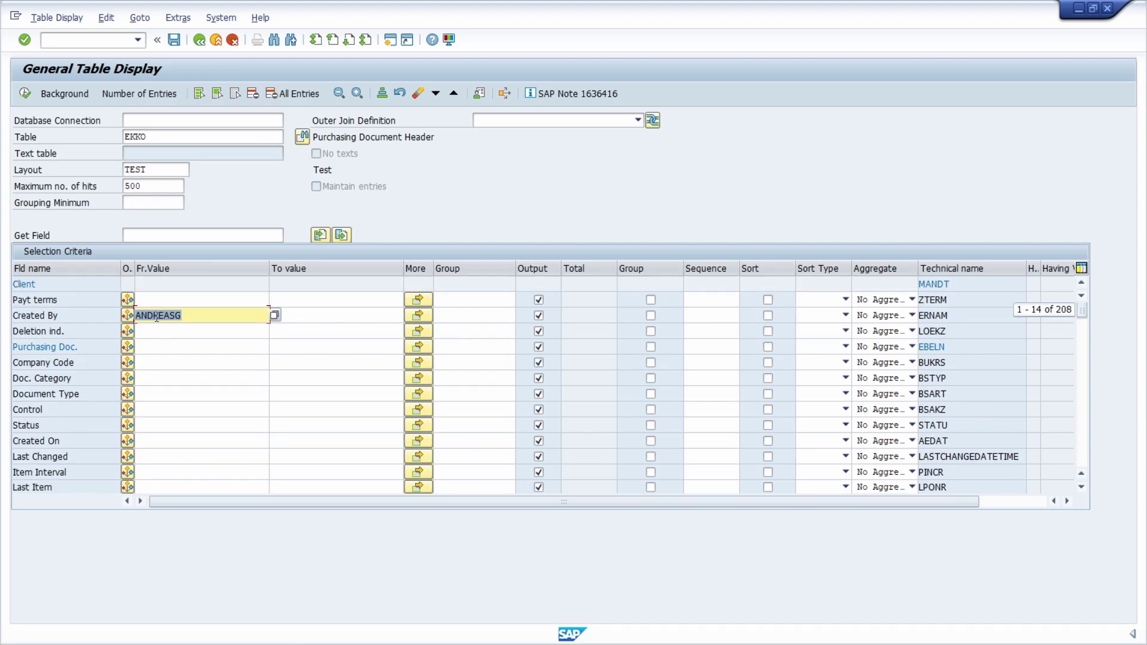
# Activate Technical Name as Column Heading in the list output technical settings and apply it.
pyautogui.click(164, 235)
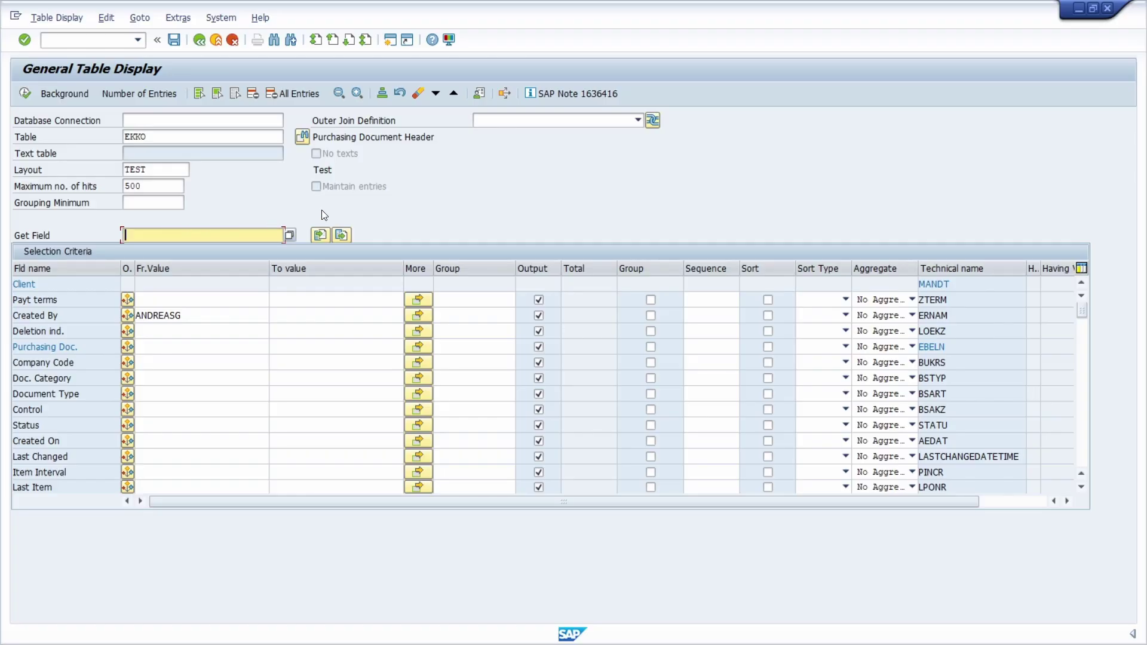
pyautogui.click(479, 94)
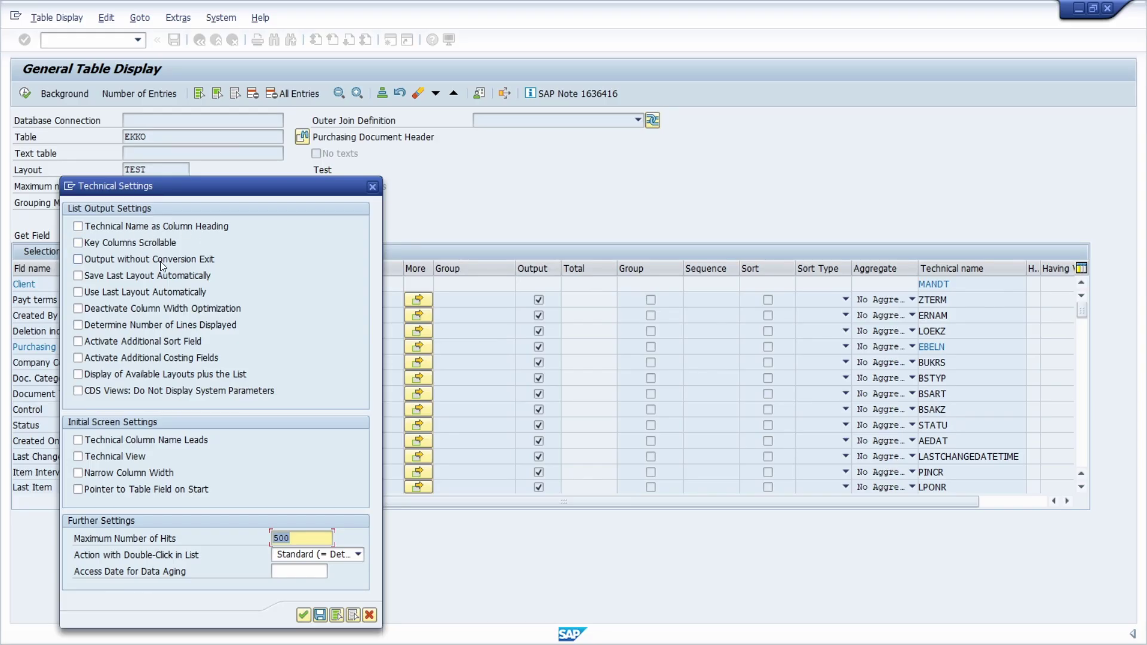
pyautogui.click(82, 226)
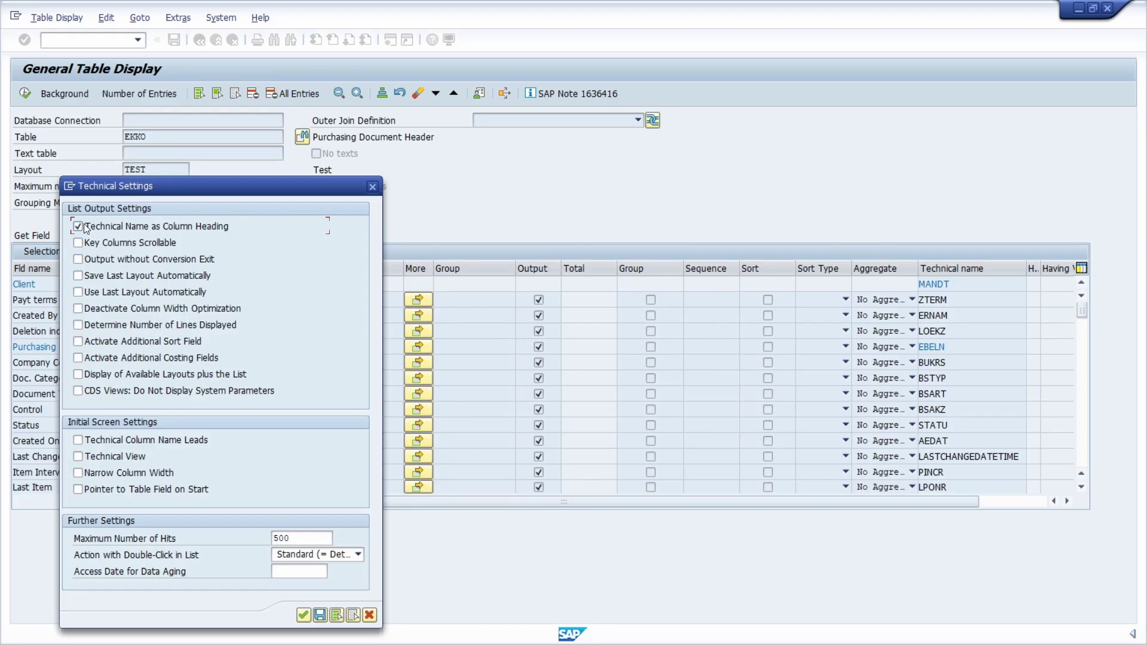
pyautogui.click(303, 614)
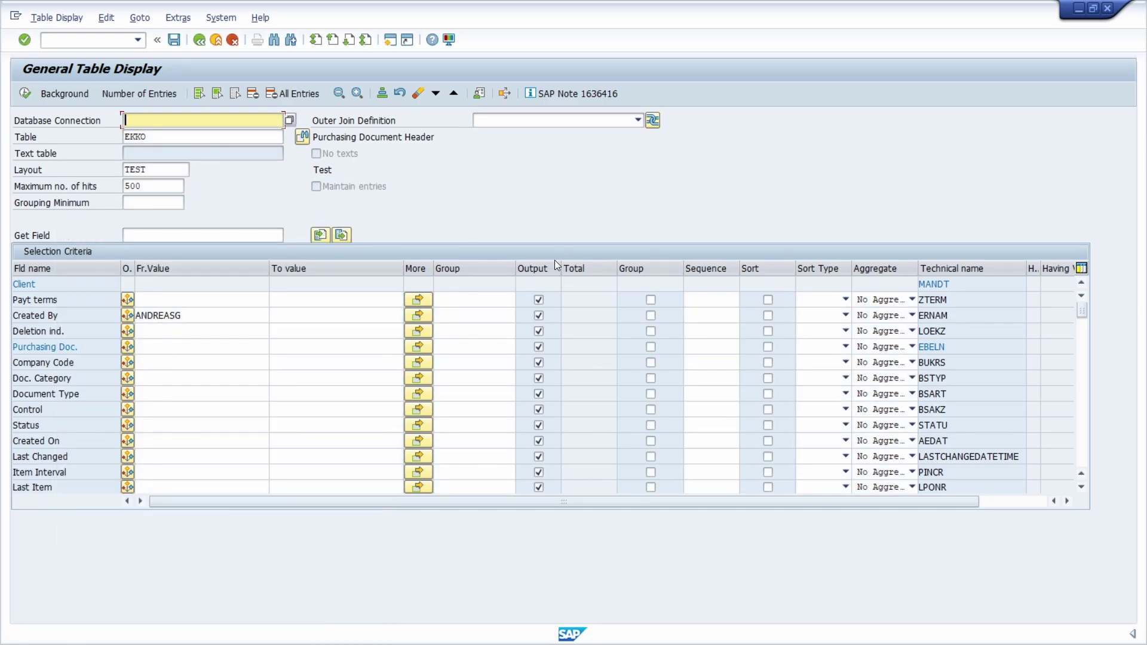
# Reopen the technical settings, deactivate Technical Name as Column Heading and apply the change.
pyautogui.click(478, 93)
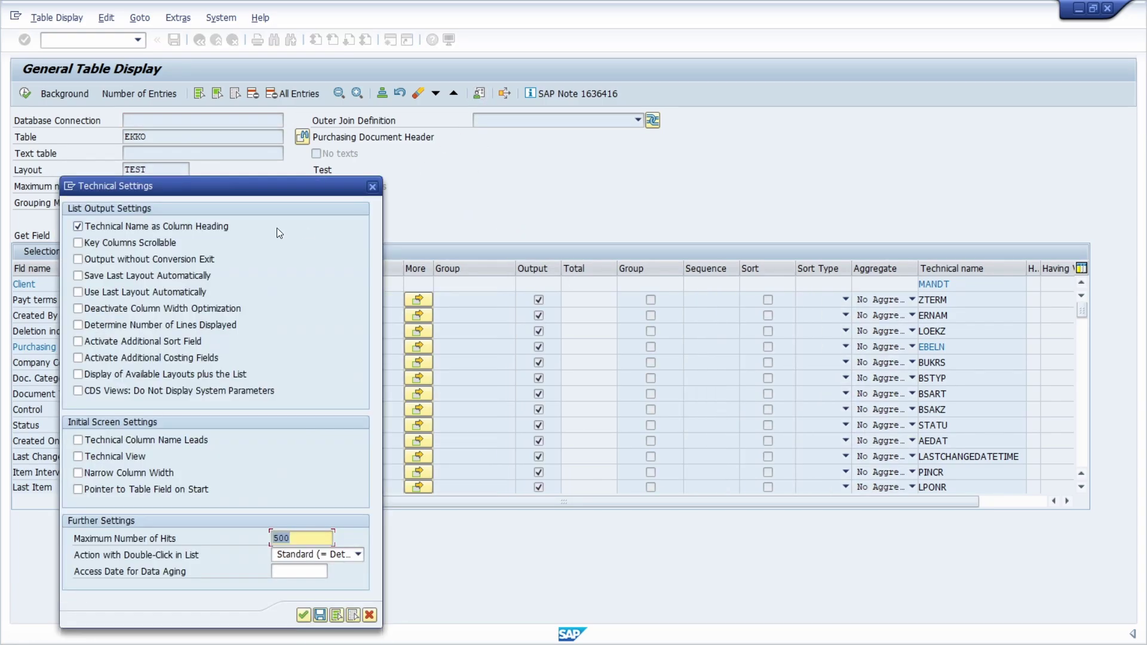
pyautogui.click(123, 227)
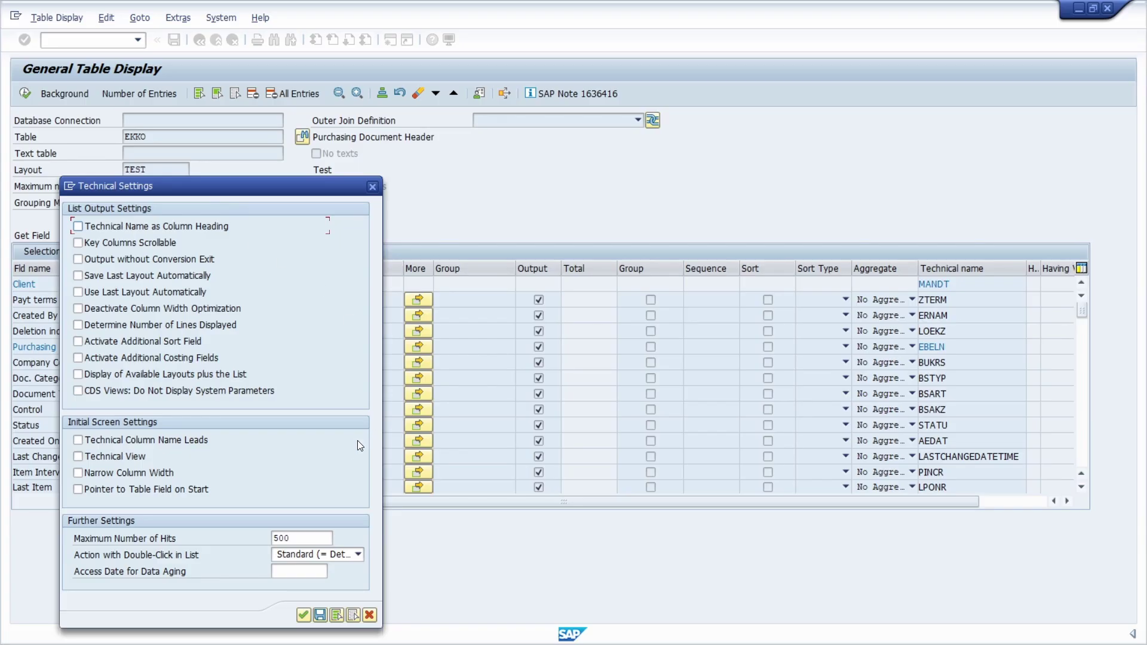
pyautogui.click(303, 615)
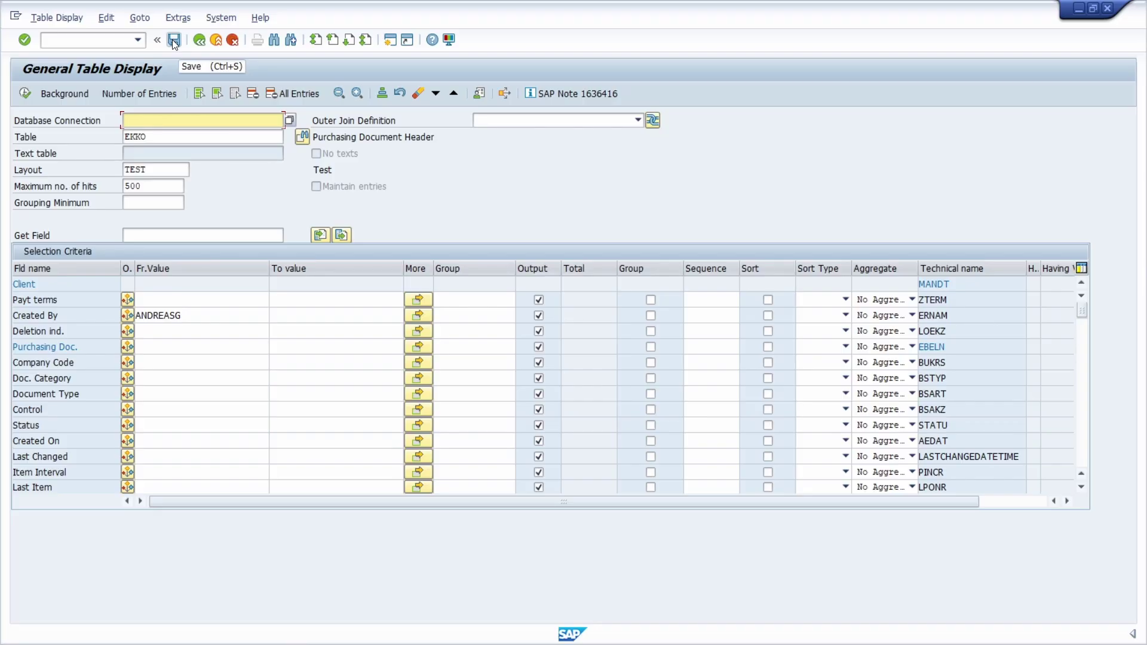
# Check the number of entries for the entered creator, and clear the from-value of the Created By field.
pyautogui.click(130, 95)
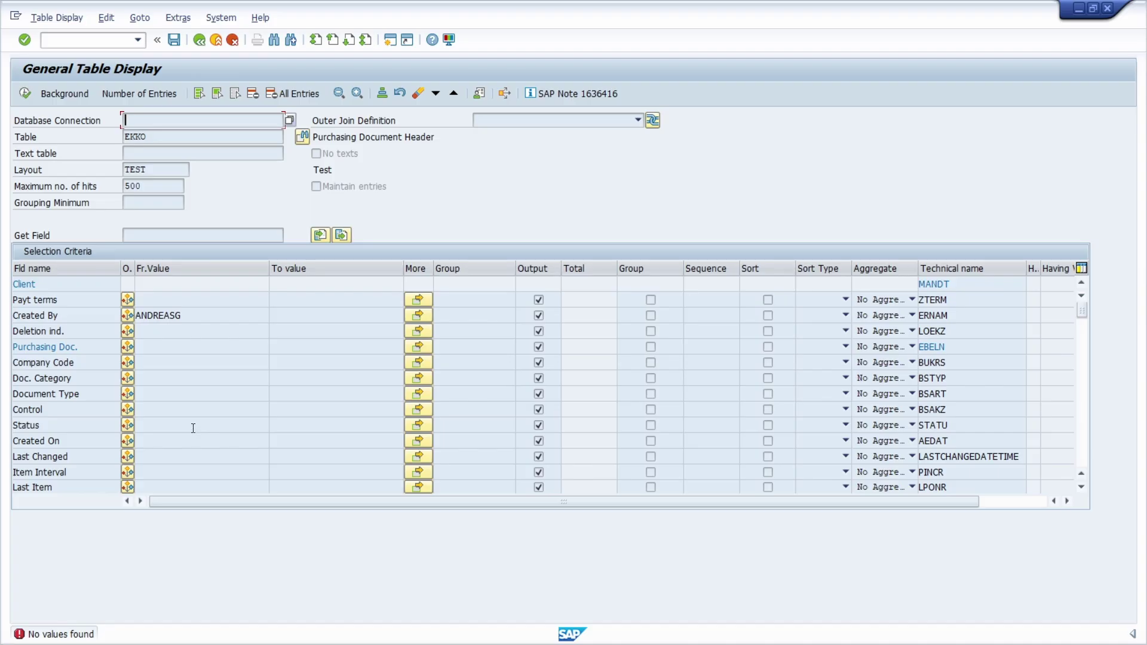
pyautogui.doubleClick(188, 315)
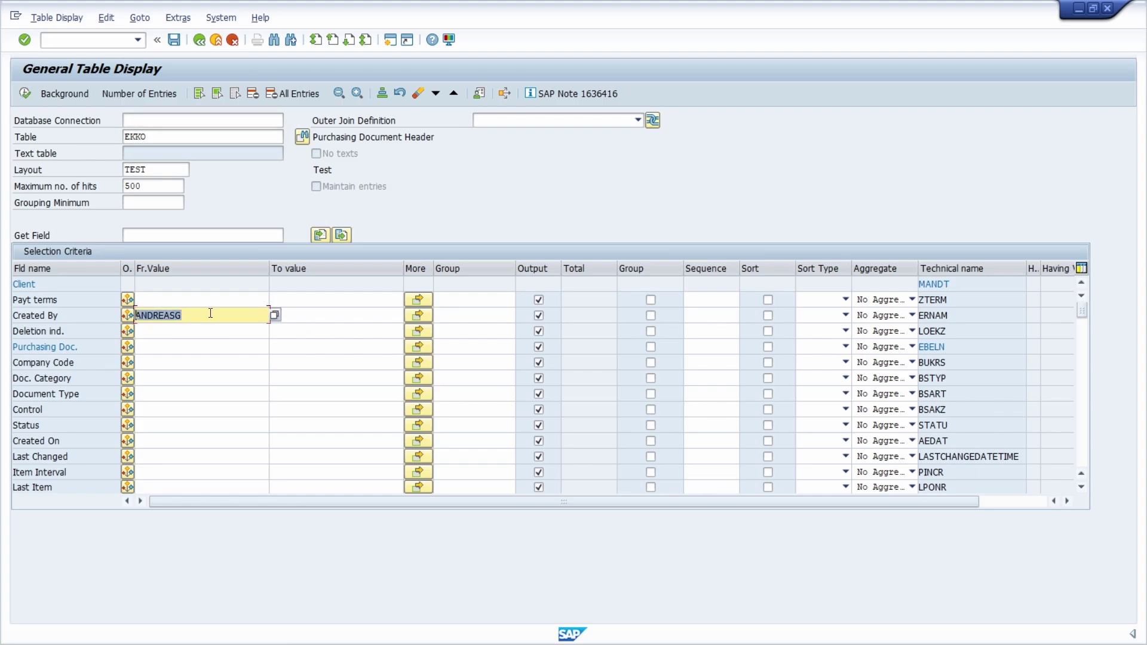
pyautogui.press('BackSpace')
# Determine the number of EKKO entries without any selection values, compare it with the maximum number of hits and close the result.
pyautogui.click(135, 94)
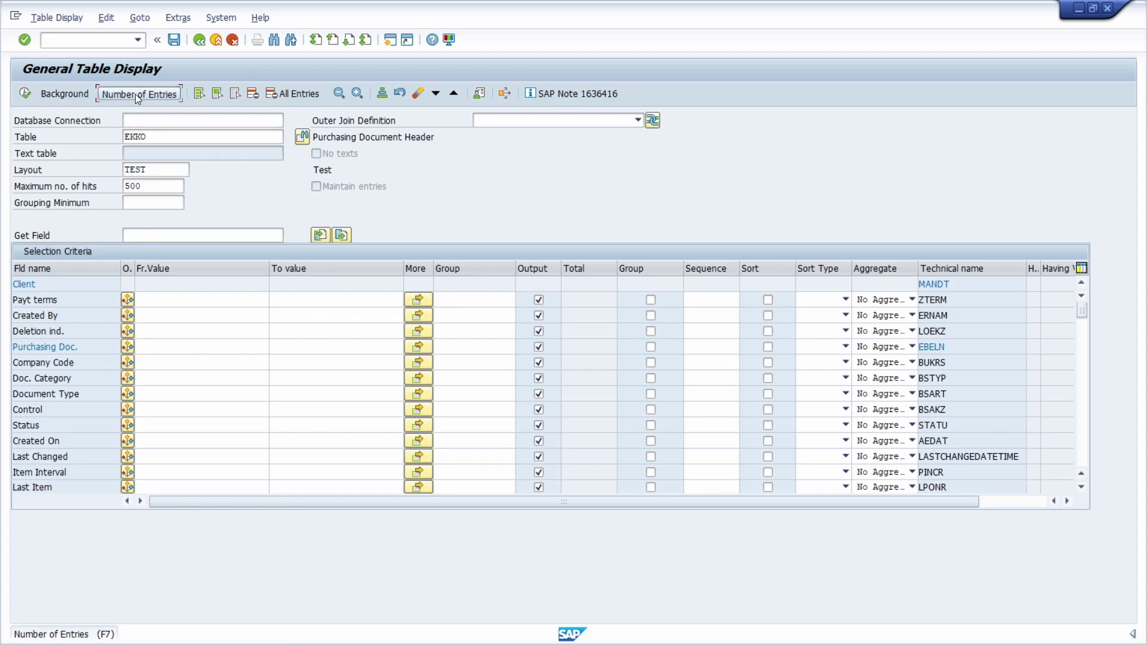
pyautogui.moveTo(145, 146); pyautogui.dragTo(240, 198)
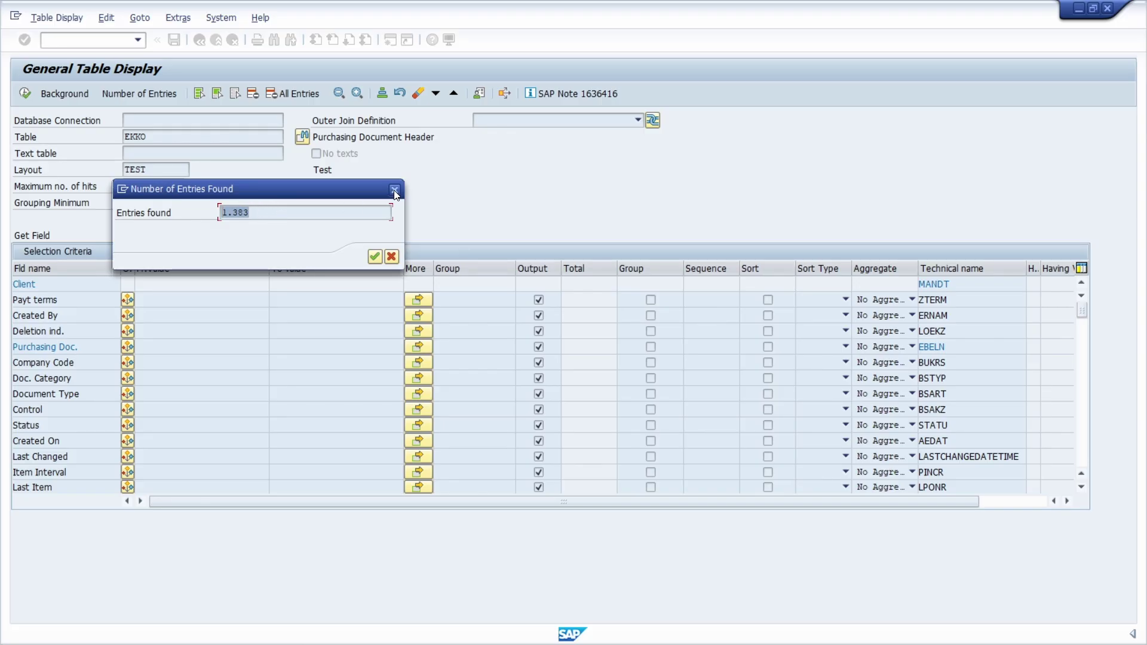
pyautogui.moveTo(383, 190); pyautogui.dragTo(403, 218)
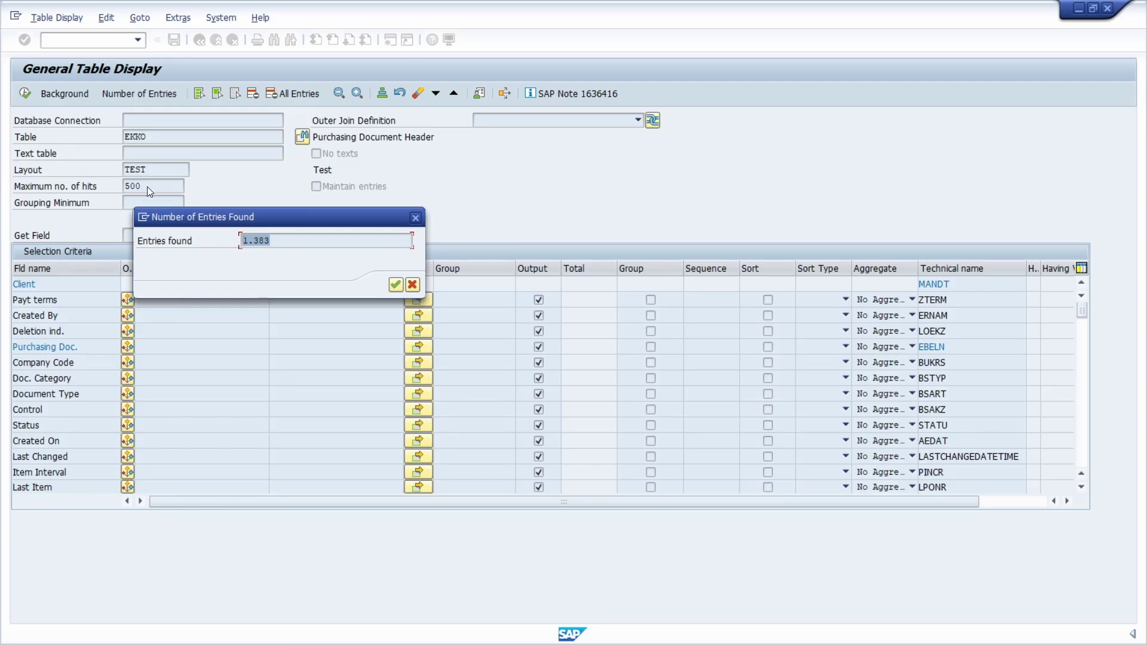
pyautogui.click(283, 241)
pyautogui.click(415, 218)
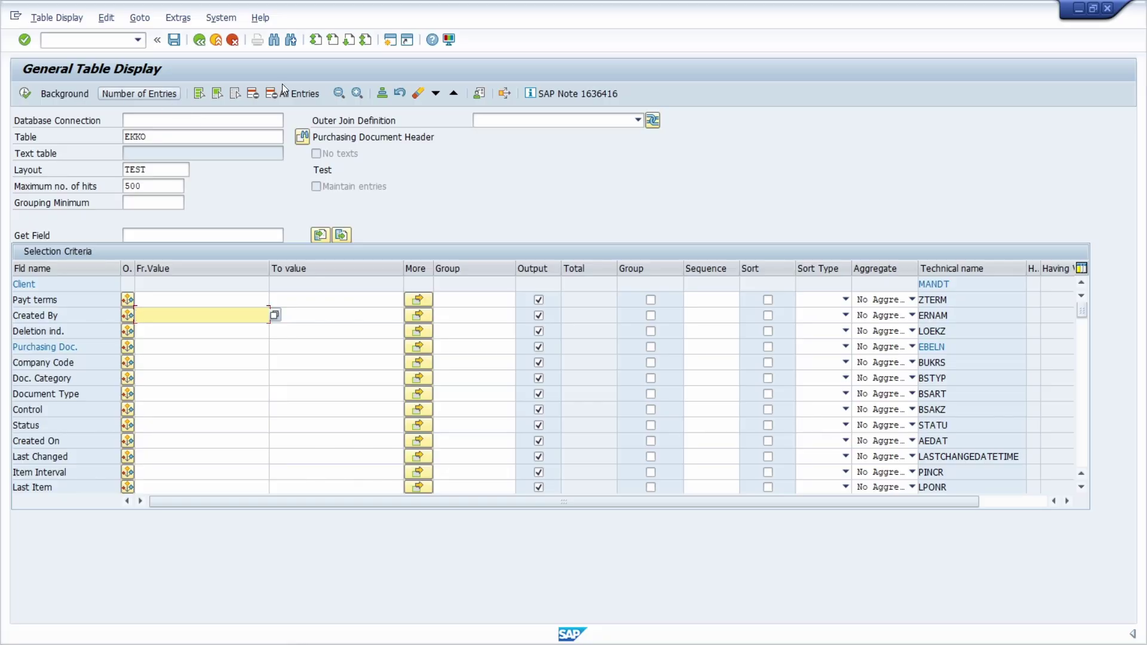